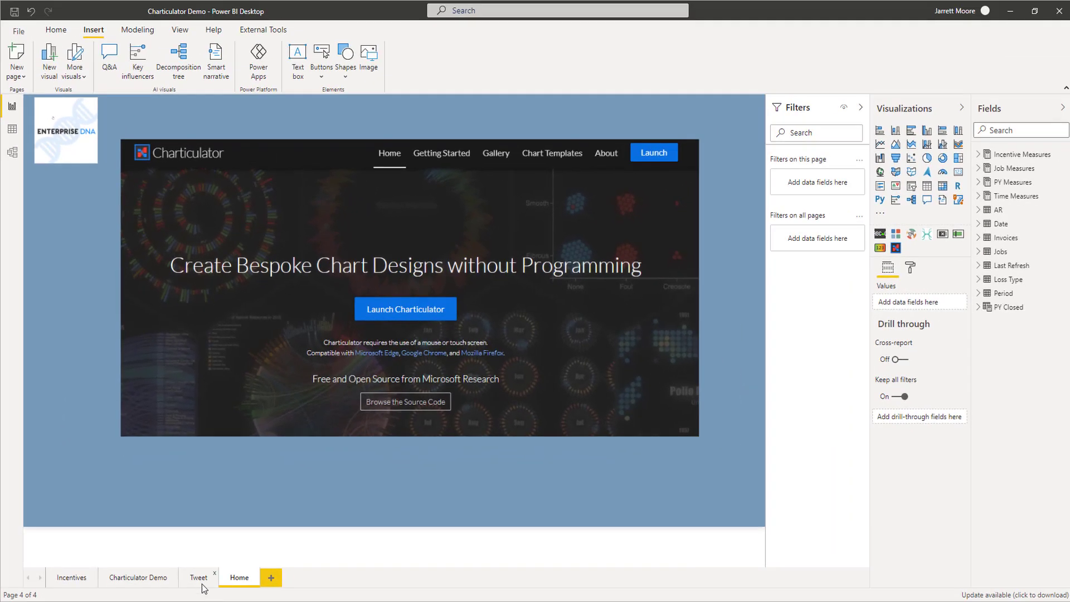
Step: Go to the Tweet report page that shows the Charticulator announcement tweet
left_click(200, 578)
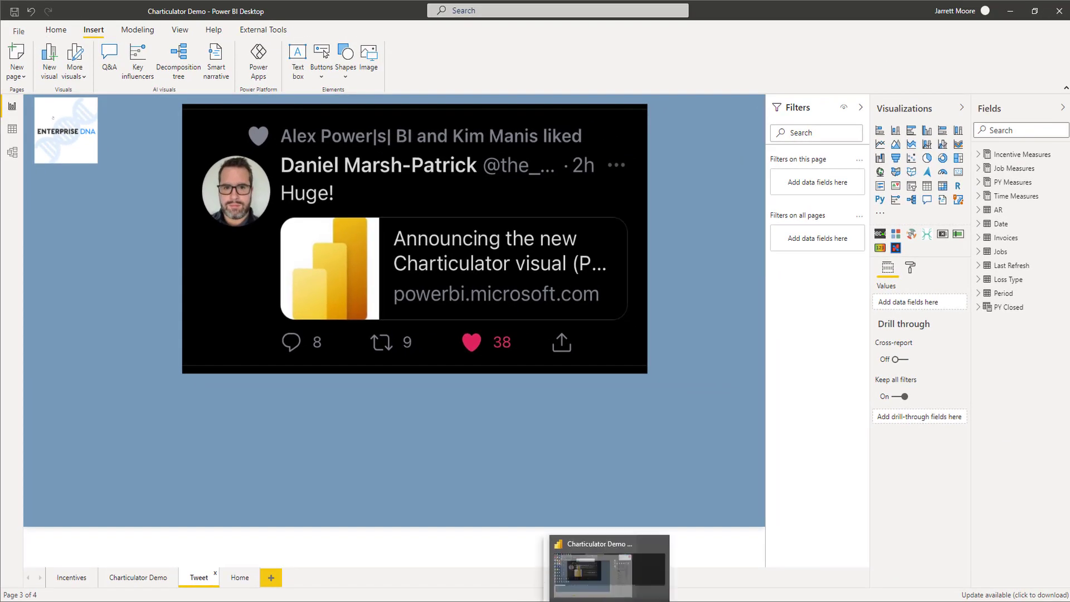
Step: Bring up the Charticulator announcement blog post in Chrome and read down through it
mouse_move(480, 600)
left_click(480, 564)
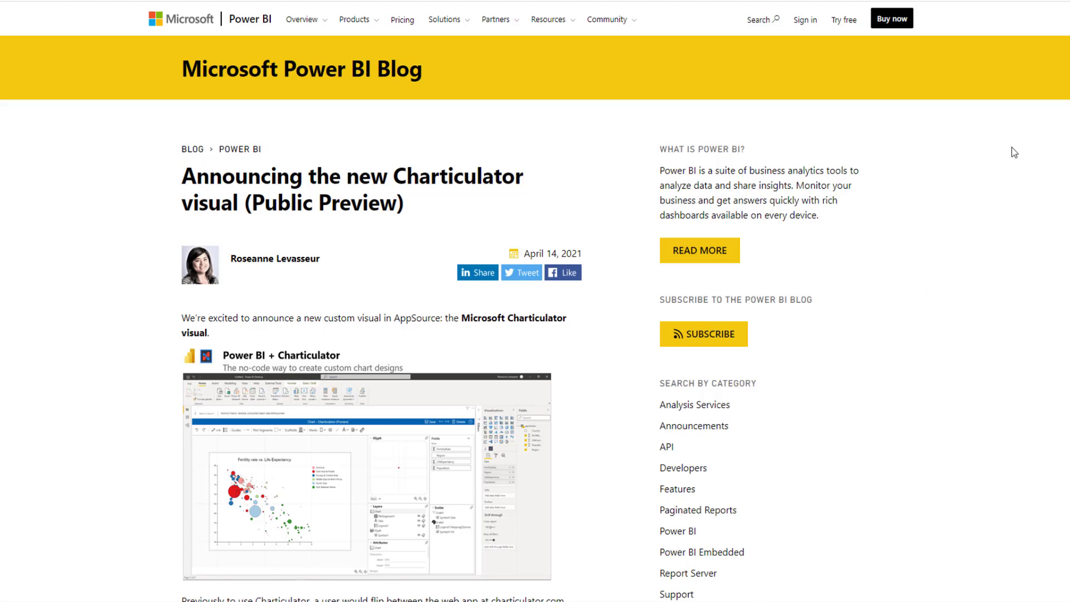
scroll(535, 301, "down", 3)
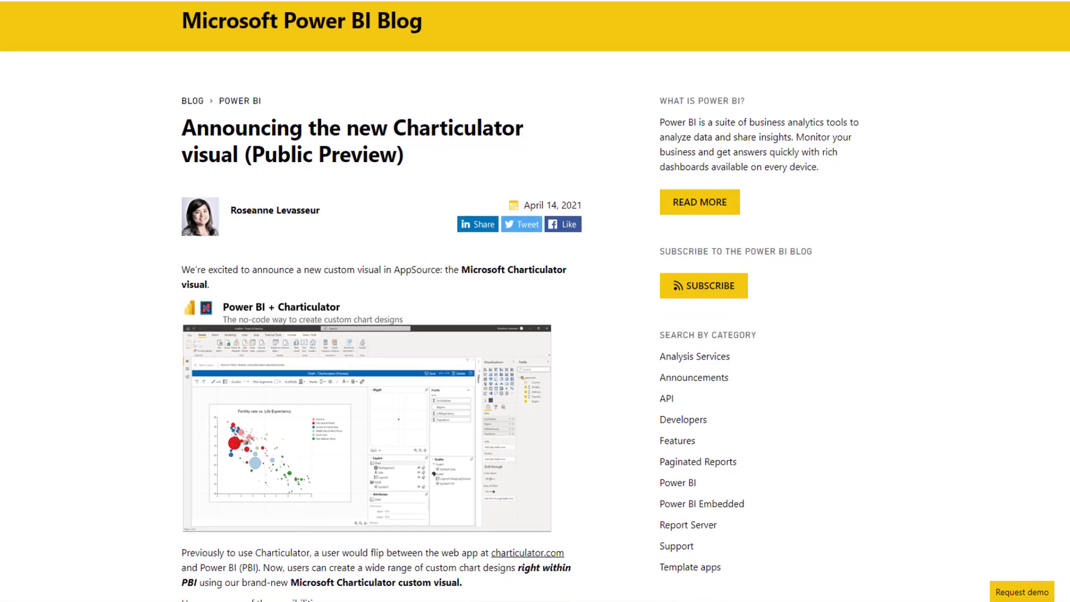
scroll(535, 301, "down", 3)
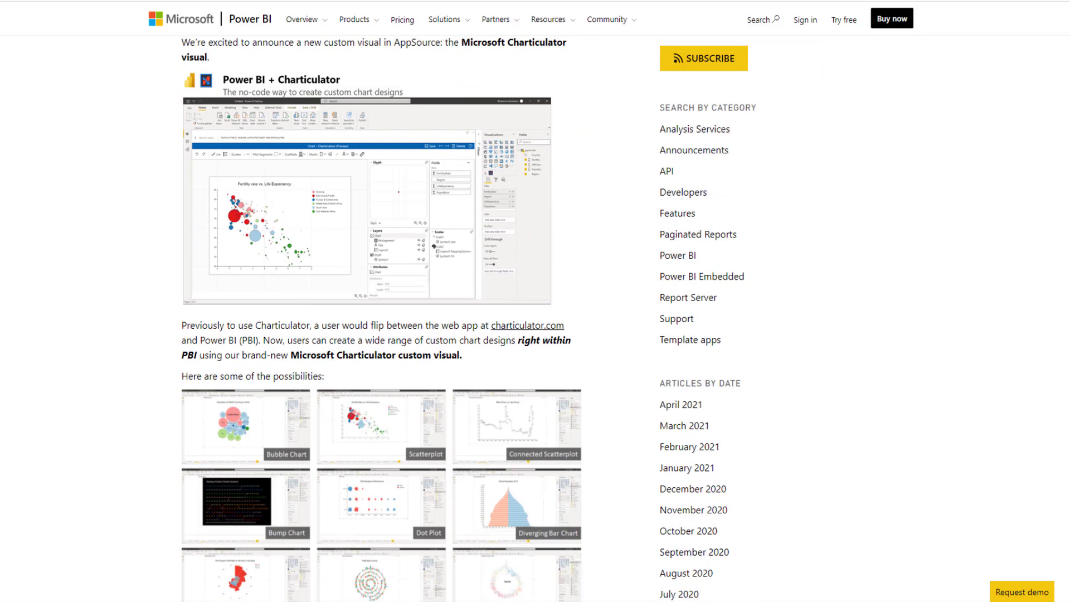
scroll(468, 318, "down", 1)
scroll(468, 317, "down", 1)
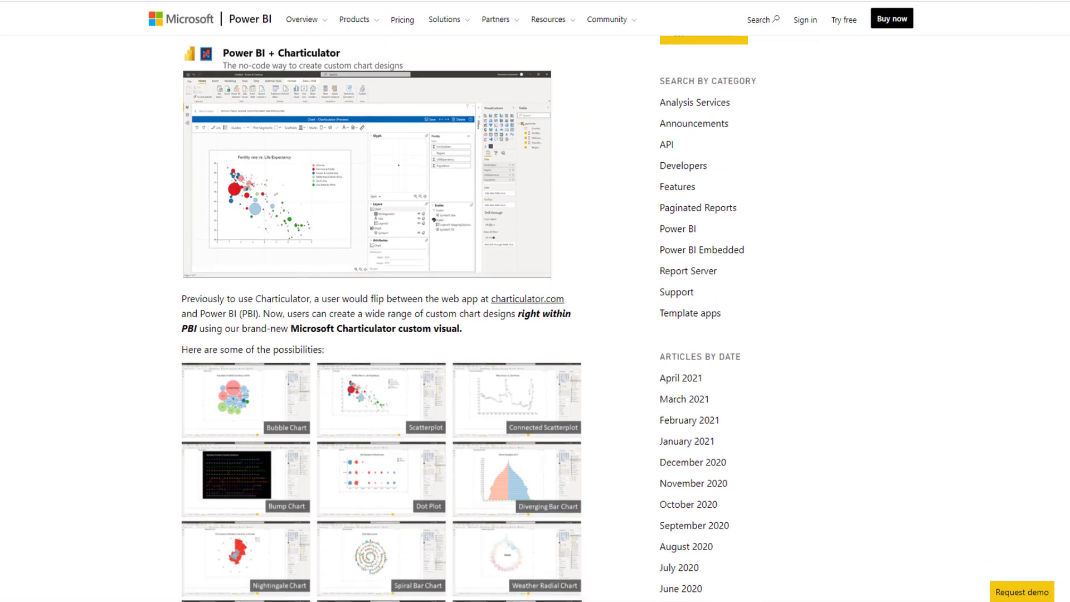
scroll(468, 318, "down", 3)
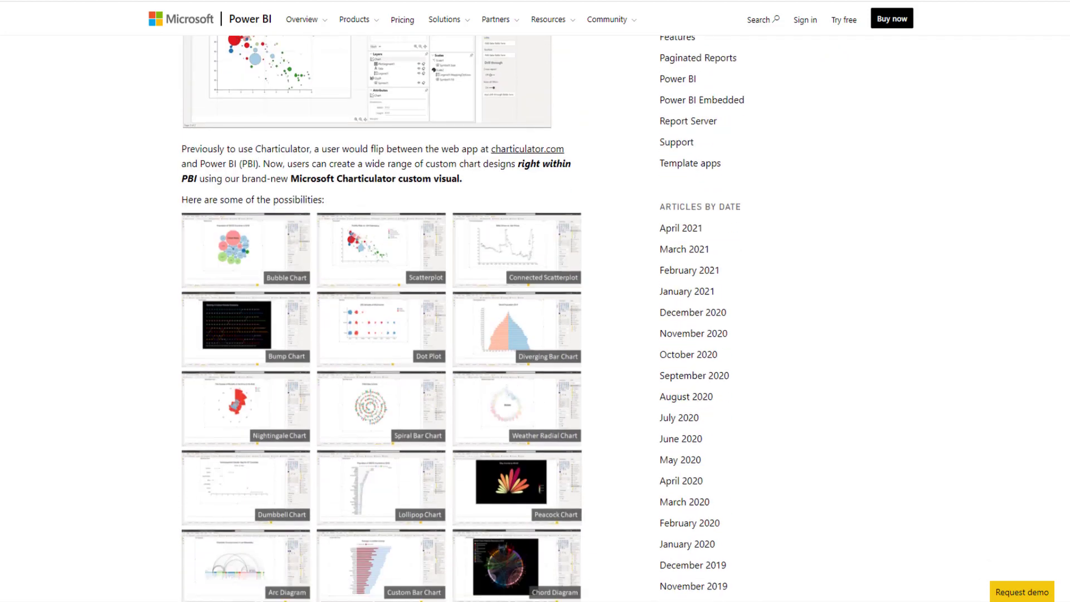
scroll(469, 318, "down", 7)
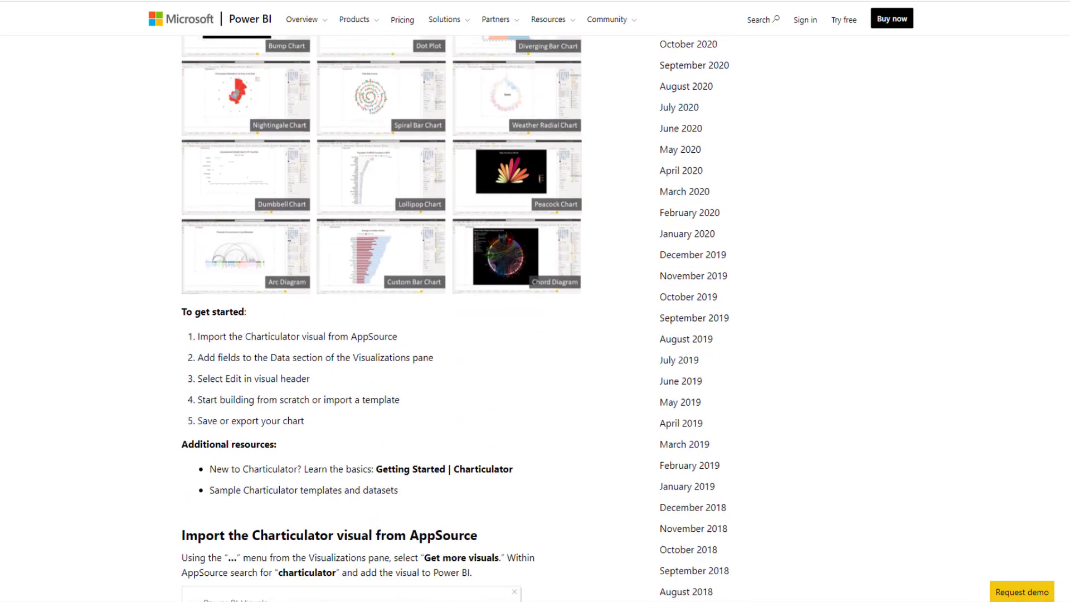
scroll(468, 318, "down", 8)
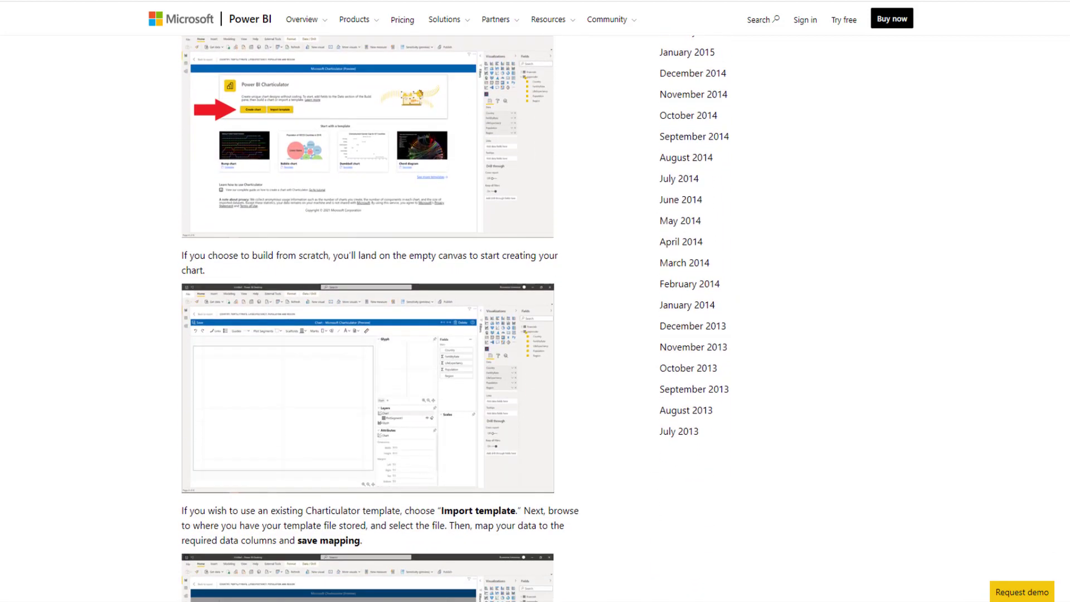
Step: Finish reading the post, scroll back up, and return to Power BI Desktop
scroll(468, 318, "down", 2)
scroll(468, 318, "down", 10)
scroll(381, 318, "down", 9)
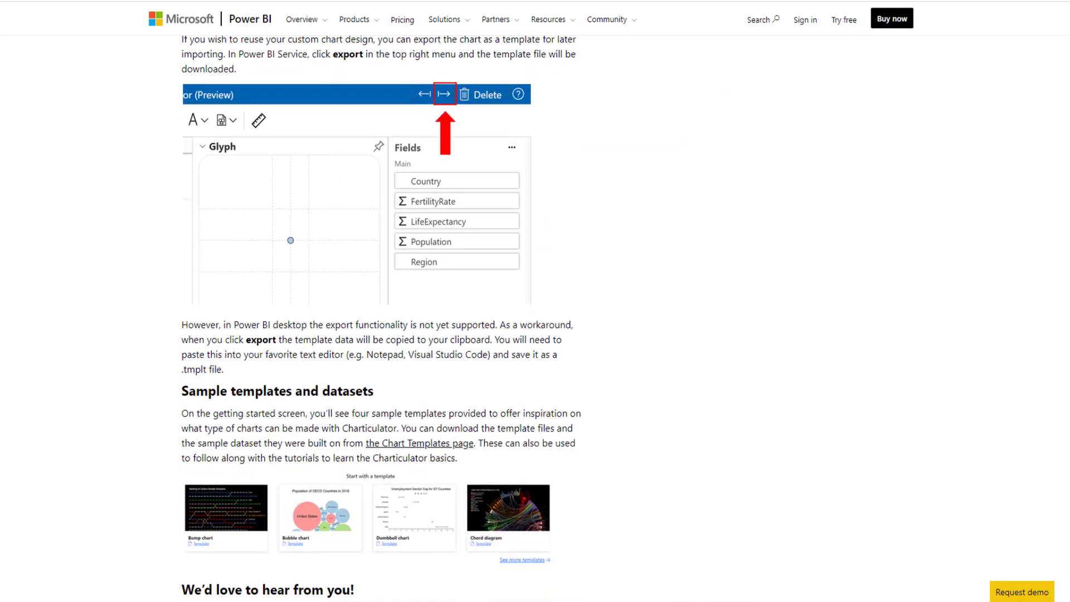
scroll(979, 68, "up", 20)
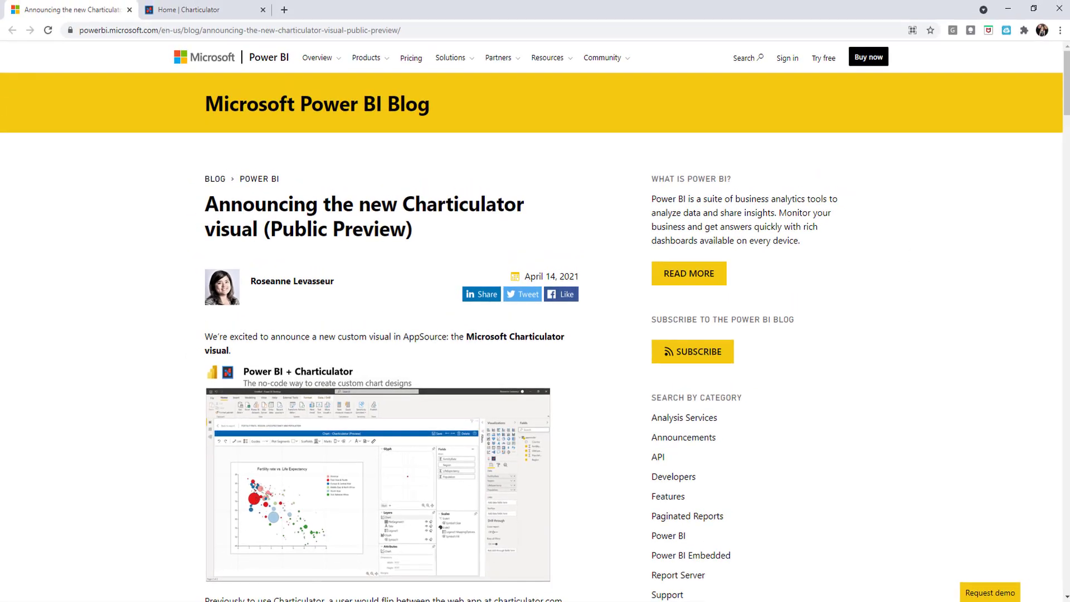
key("alt+Tab")
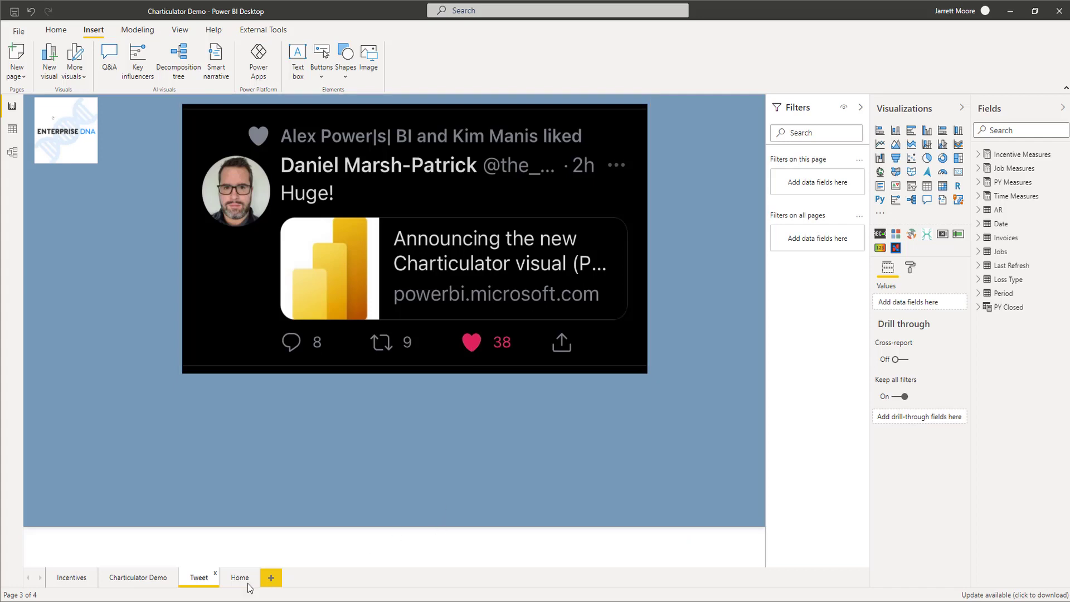
Step: Delete the tweet image from the Charticulator Demo page and select the PM Incentive chart
left_click(123, 578)
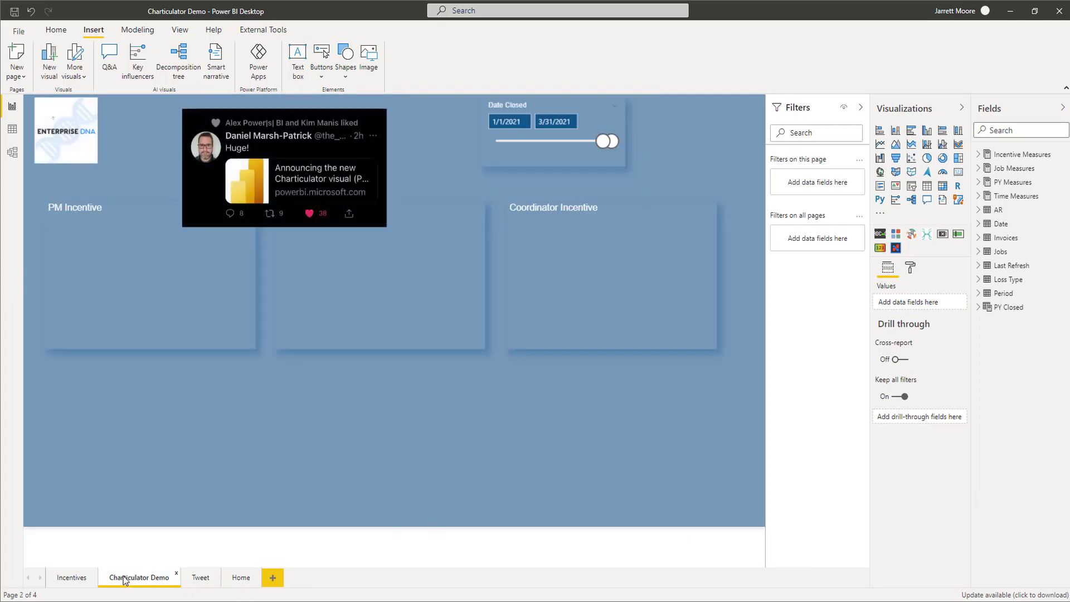
left_click(356, 106)
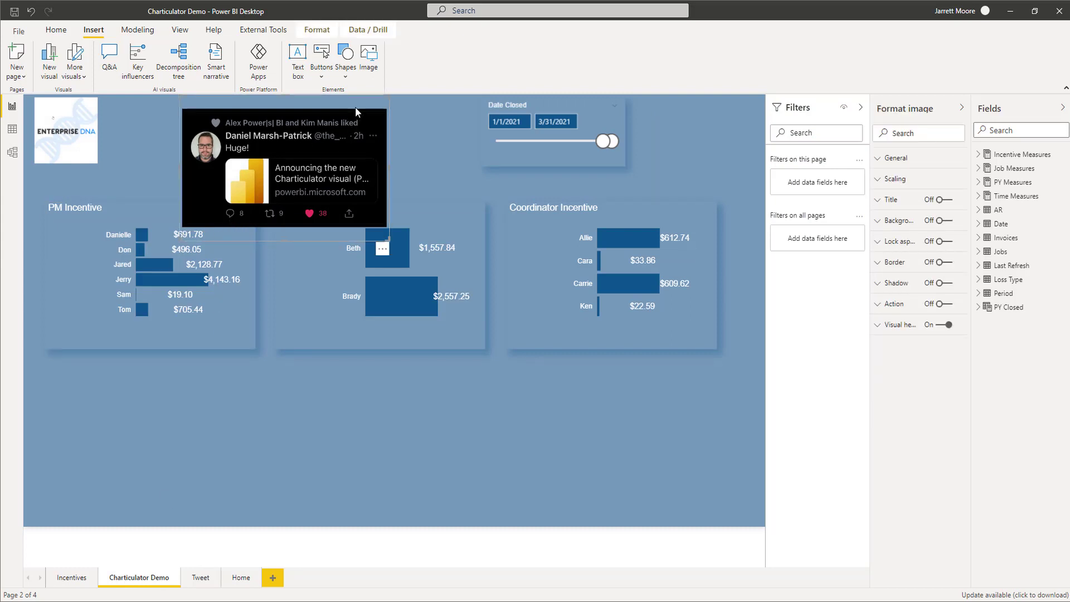
key("Delete")
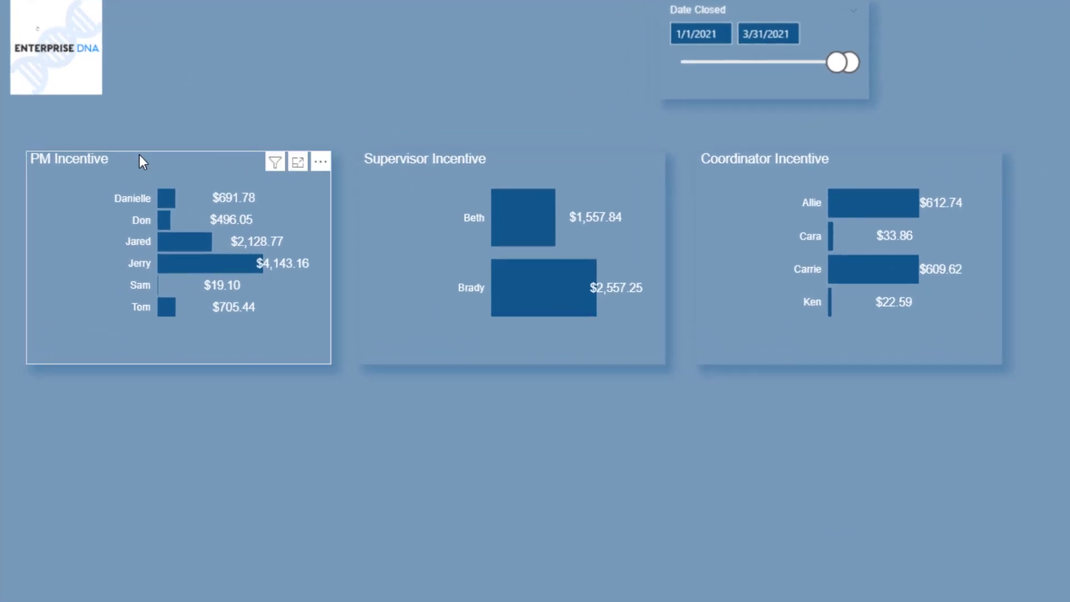
left_click(140, 156)
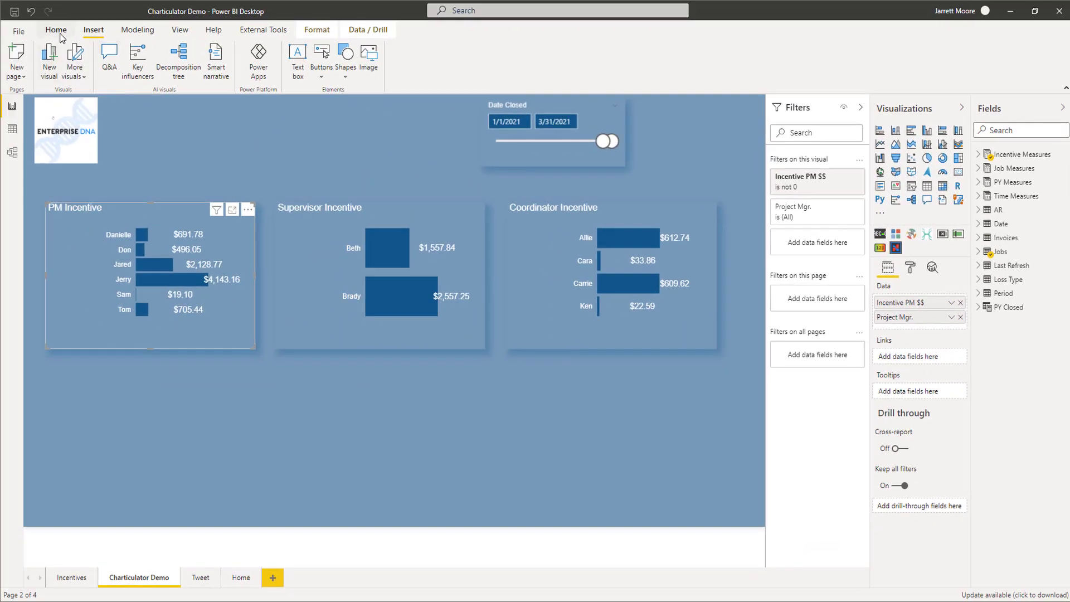
Step: Search AppSource visuals for 'chartic' and add the Charticulator custom visual
left_click(56, 30)
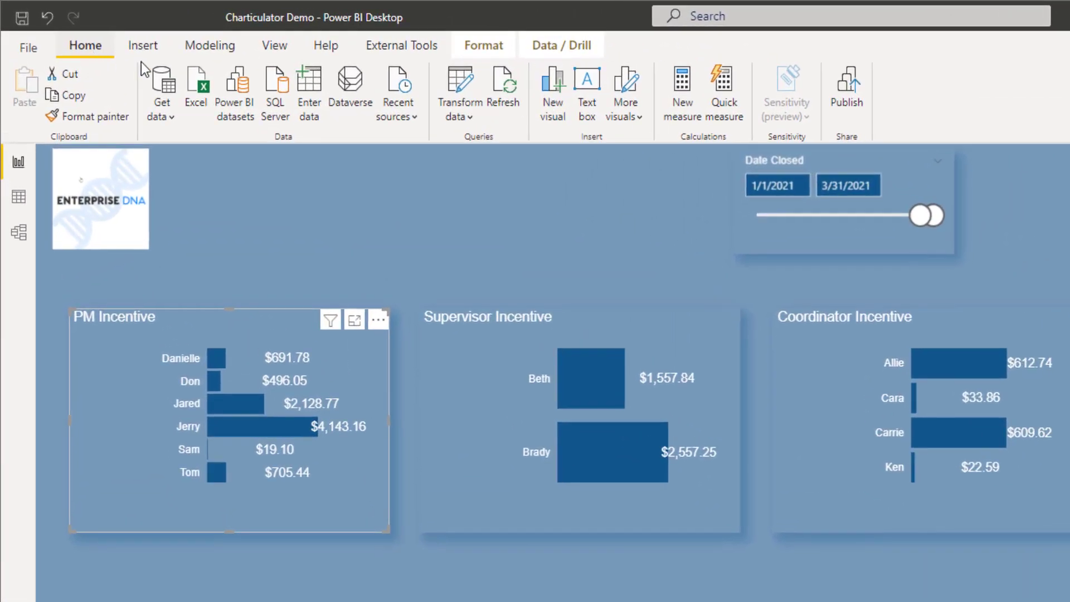
left_click(640, 113)
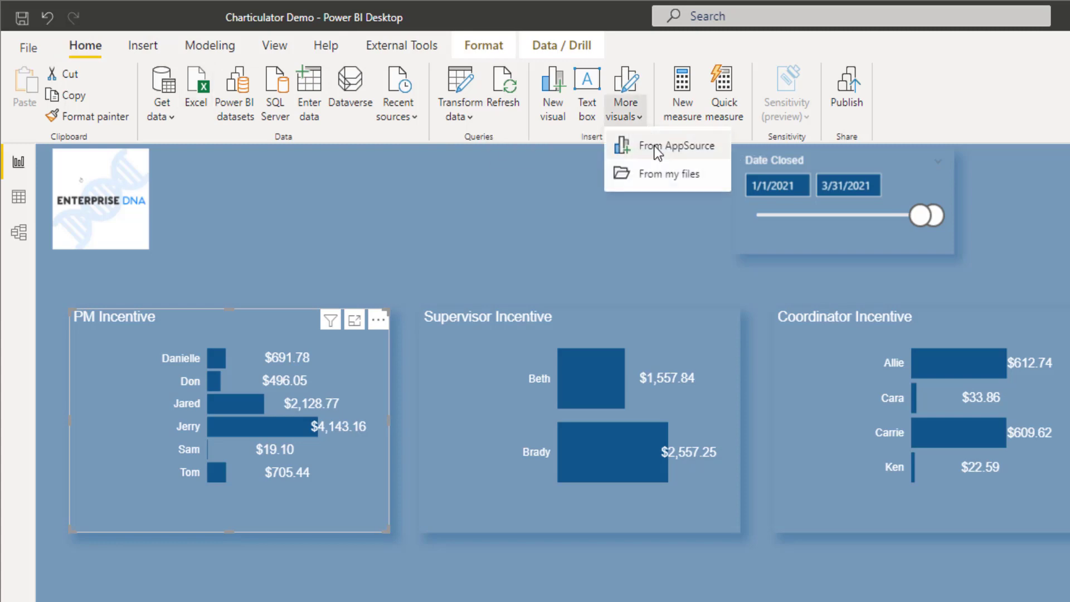
left_click(654, 146)
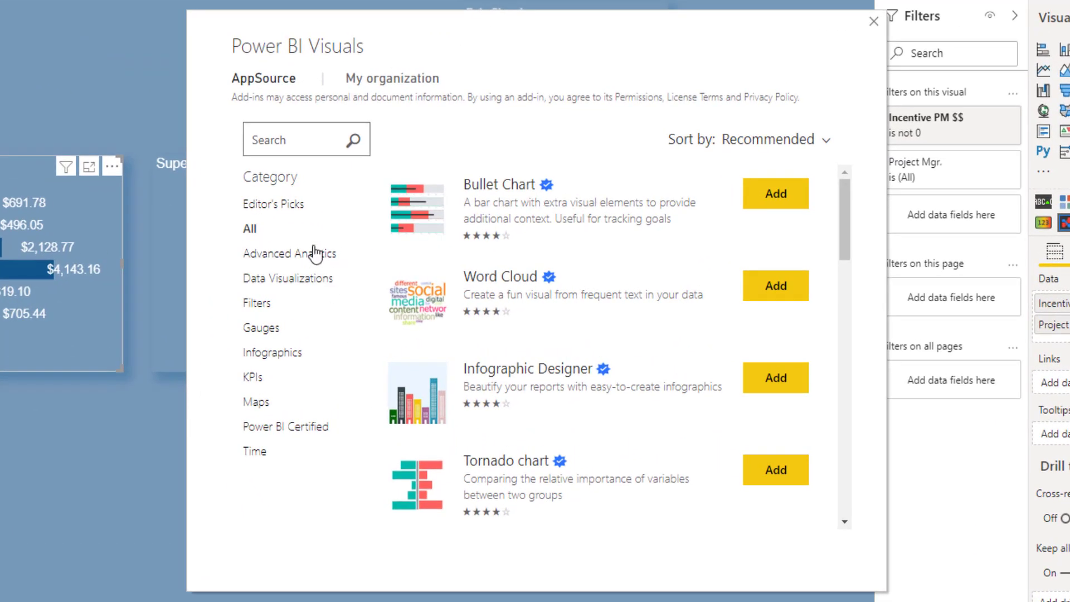
left_click(281, 140)
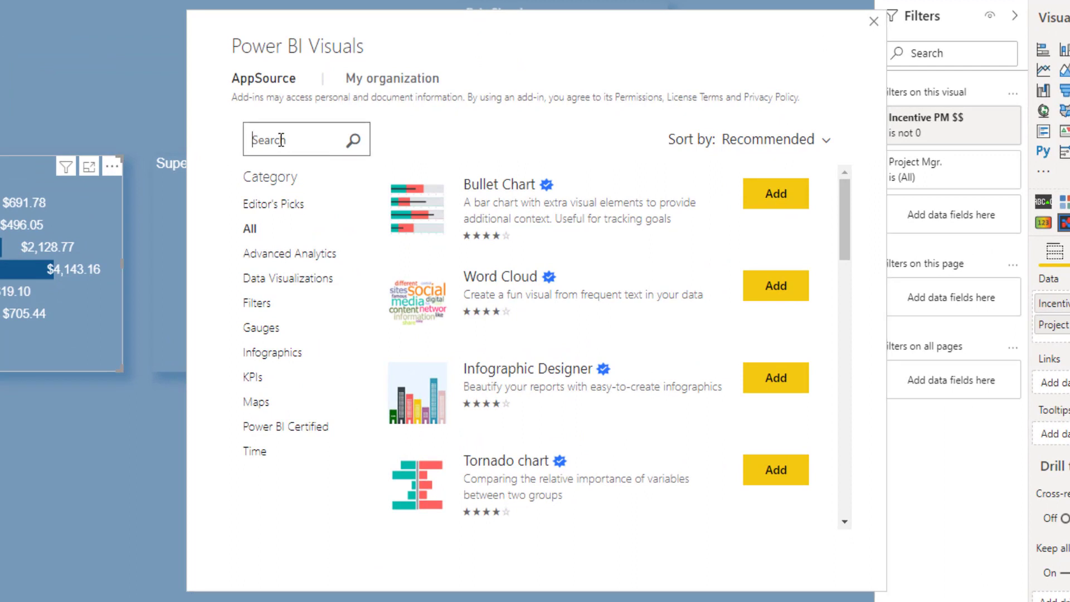
type("chartic")
left_click(353, 142)
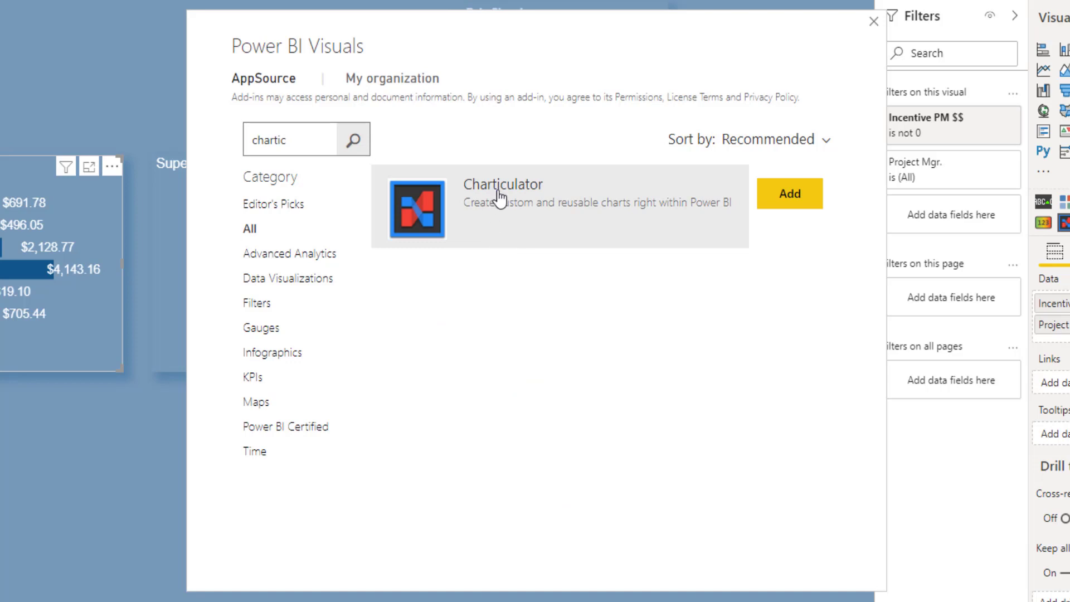
left_click(815, 205)
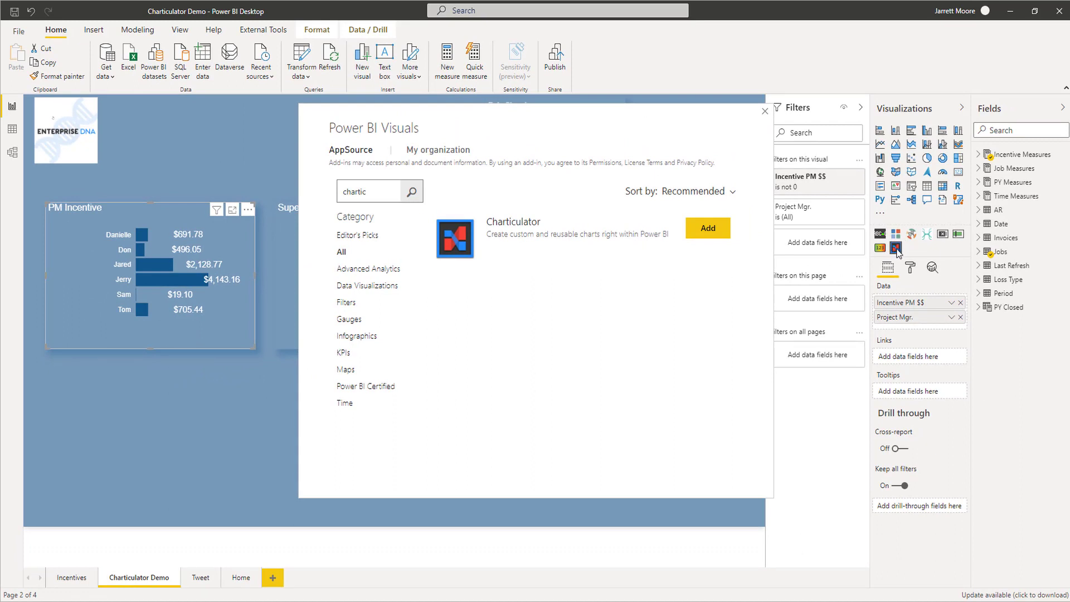
Step: Insert a new Charticulator visual on the Charticulator Demo page
left_click(765, 113)
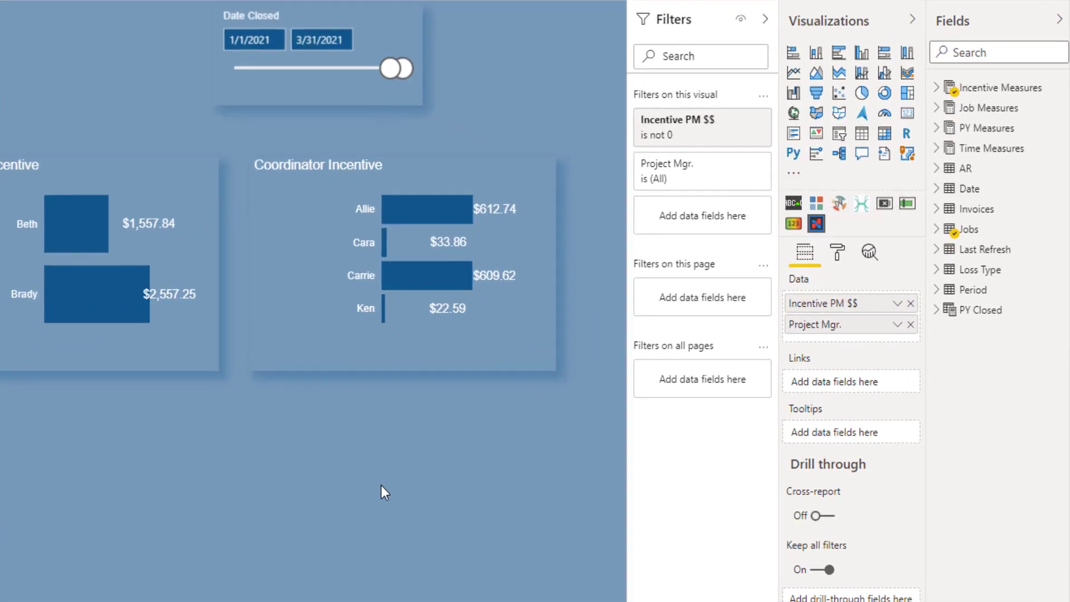
left_click(381, 486)
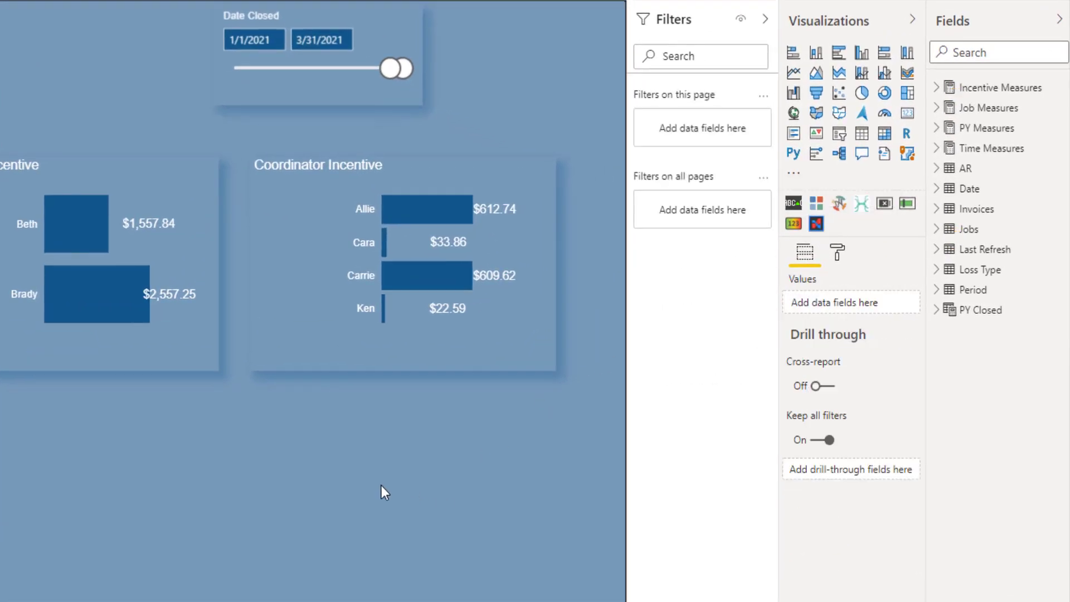
left_click(818, 224)
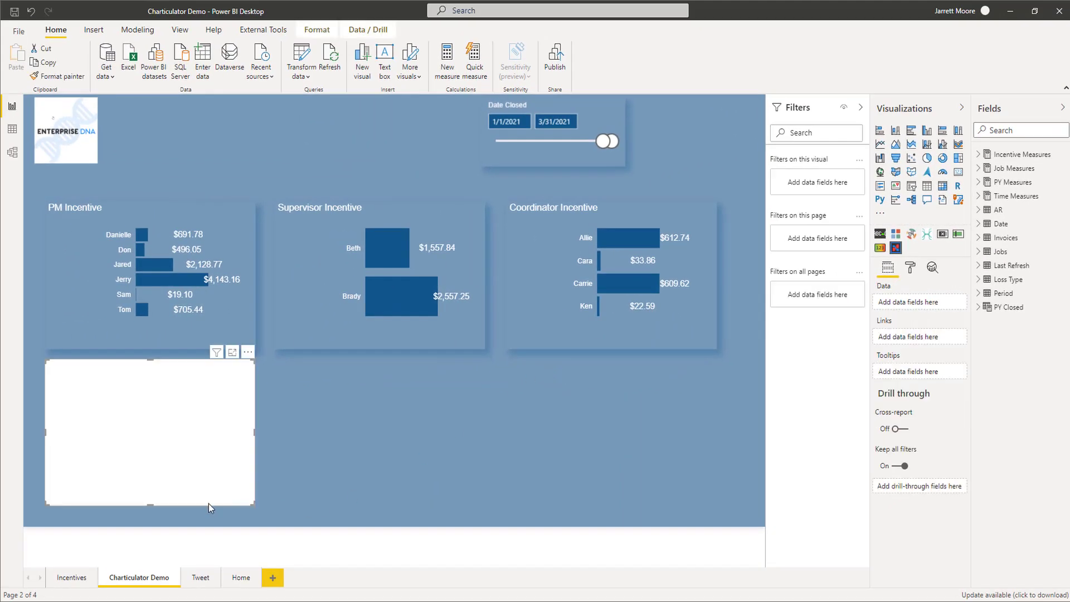
Step: Resize the Charticulator visual to span most of the canvas over the charts
left_click_drag(256, 506, 334, 529)
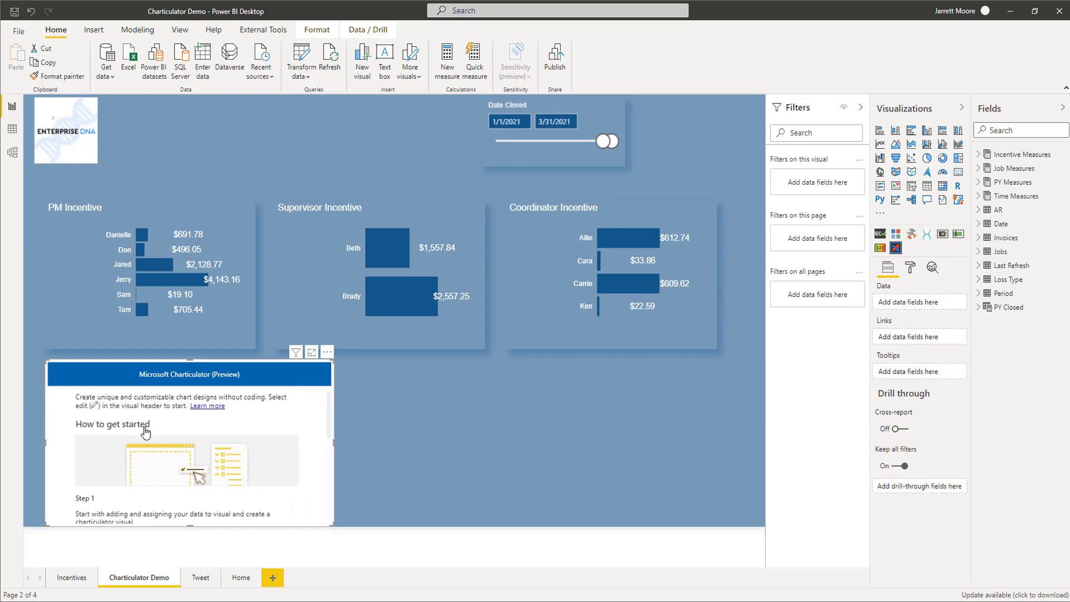
left_click_drag(47, 360, 27, 178)
left_click_drag(332, 524, 670, 524)
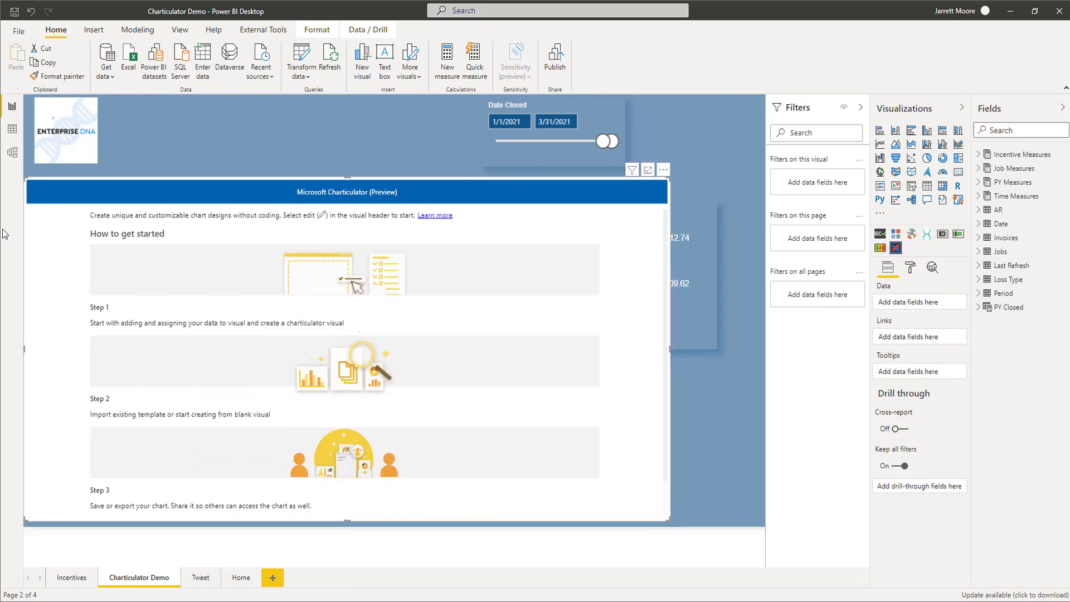
left_click_drag(25, 178, 8, 102)
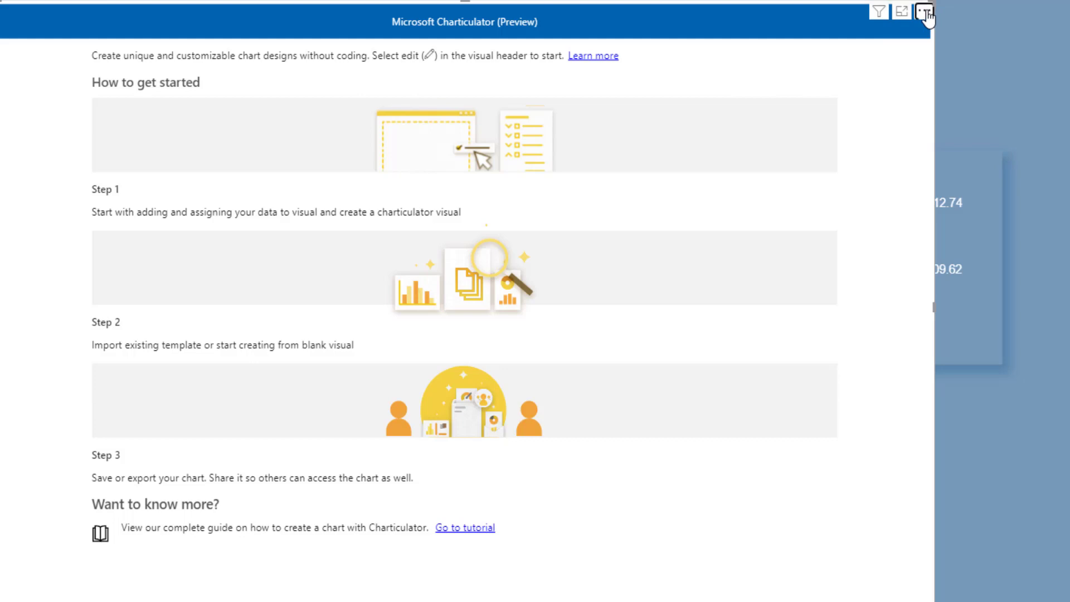
Step: Edit the Charticulator visual and add the Incentive Super $$ measure to its data
left_click(925, 12)
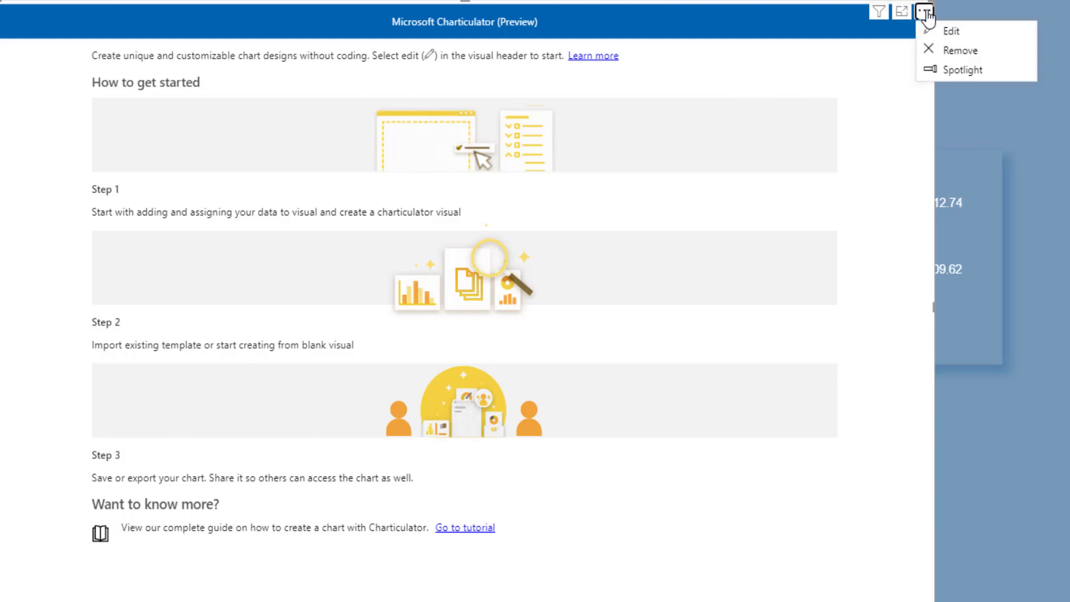
left_click(950, 32)
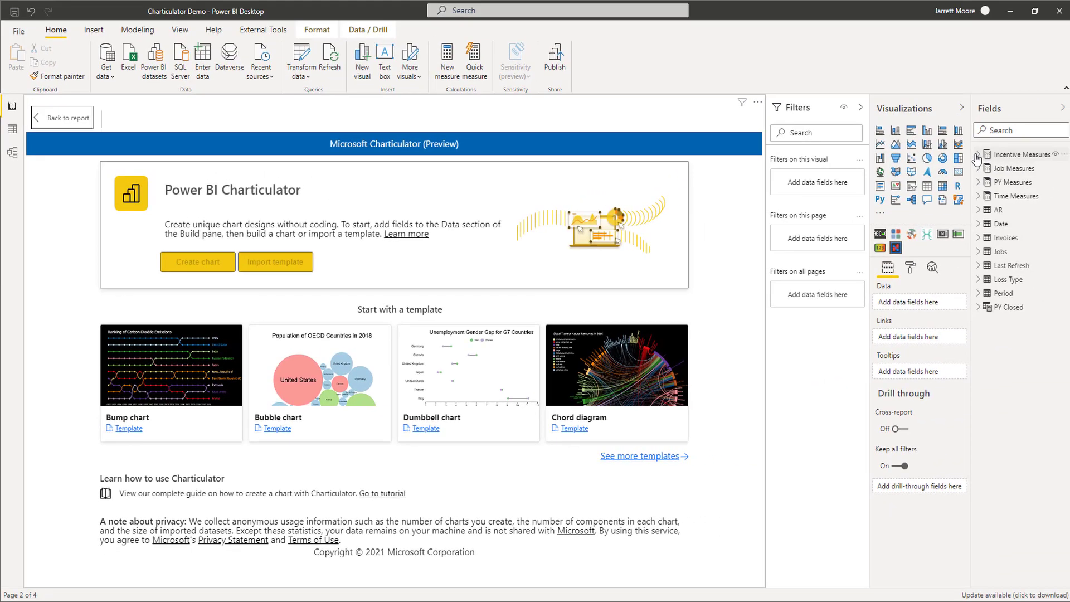
left_click(977, 156)
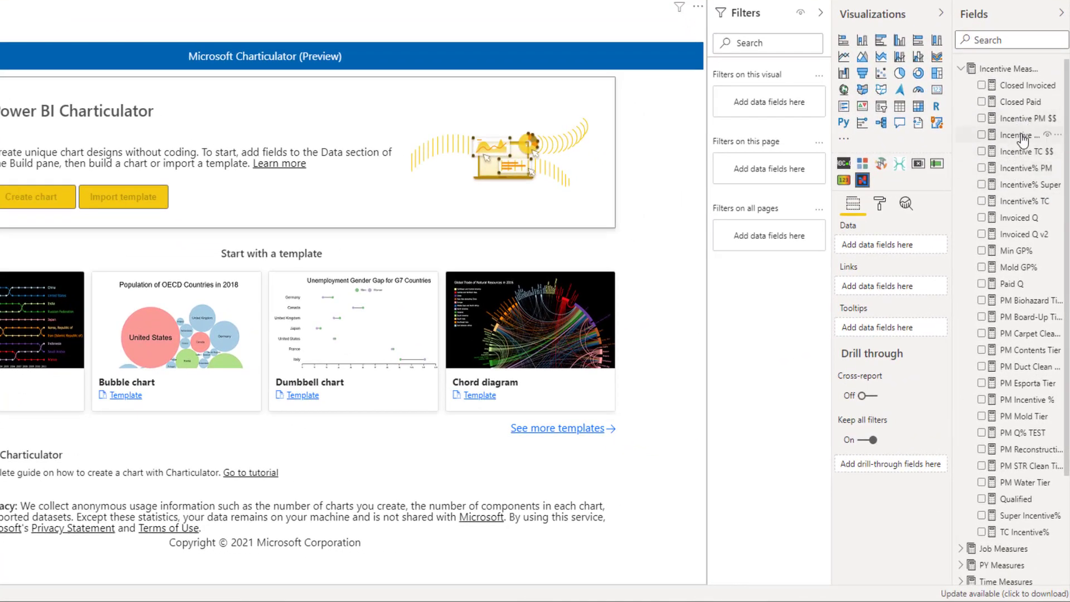
left_click_drag(1020, 136, 902, 246)
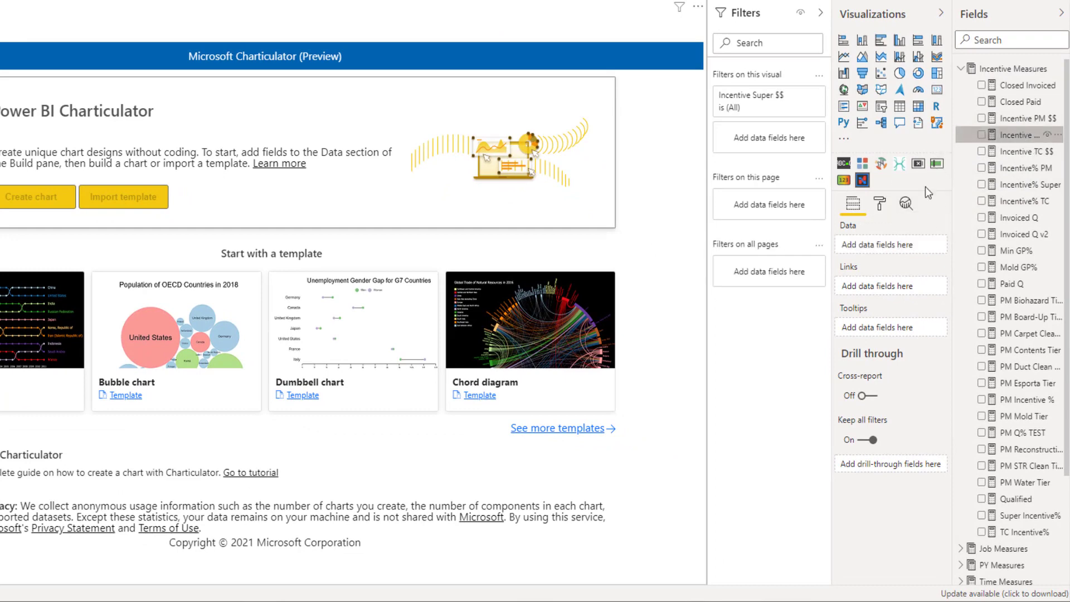
Step: Add the Jobs table's Supervisor. field to the visual's data
left_click(961, 69)
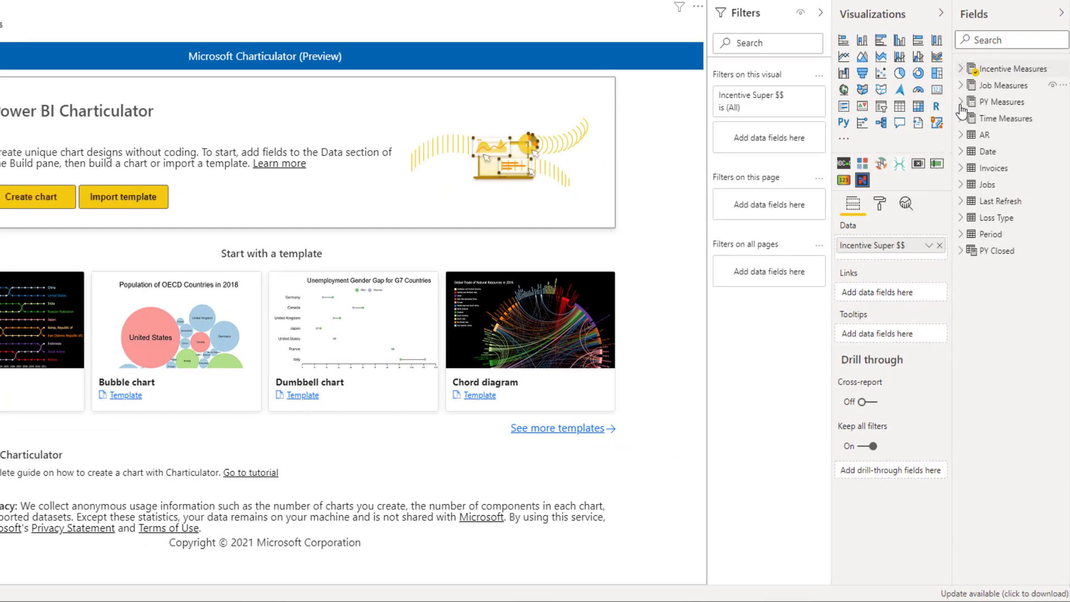
left_click(961, 185)
scroll(1029, 306, "down", 20)
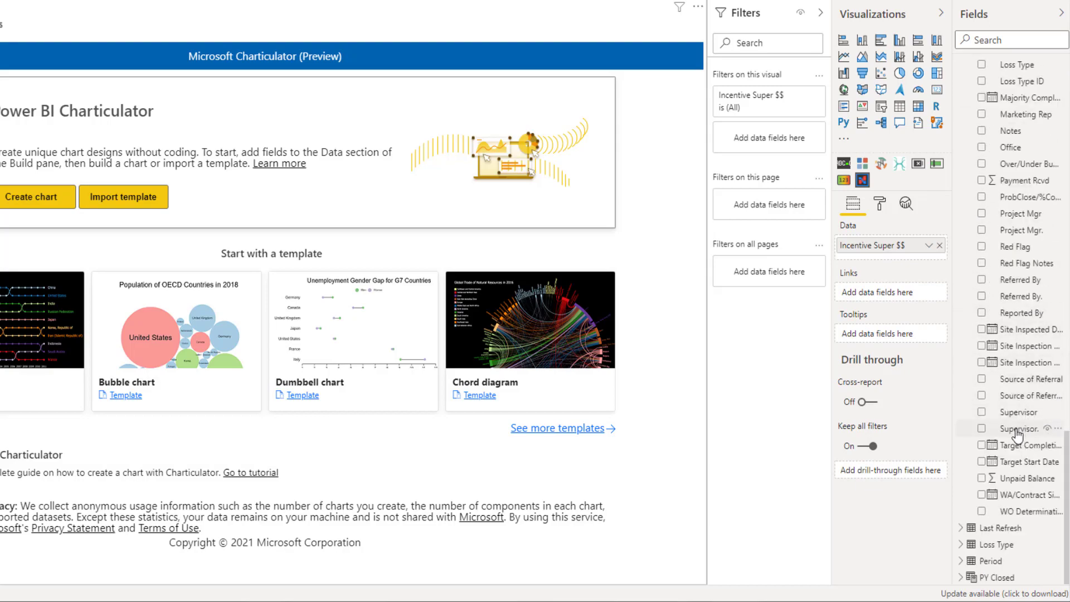
left_click_drag(1018, 430, 887, 263)
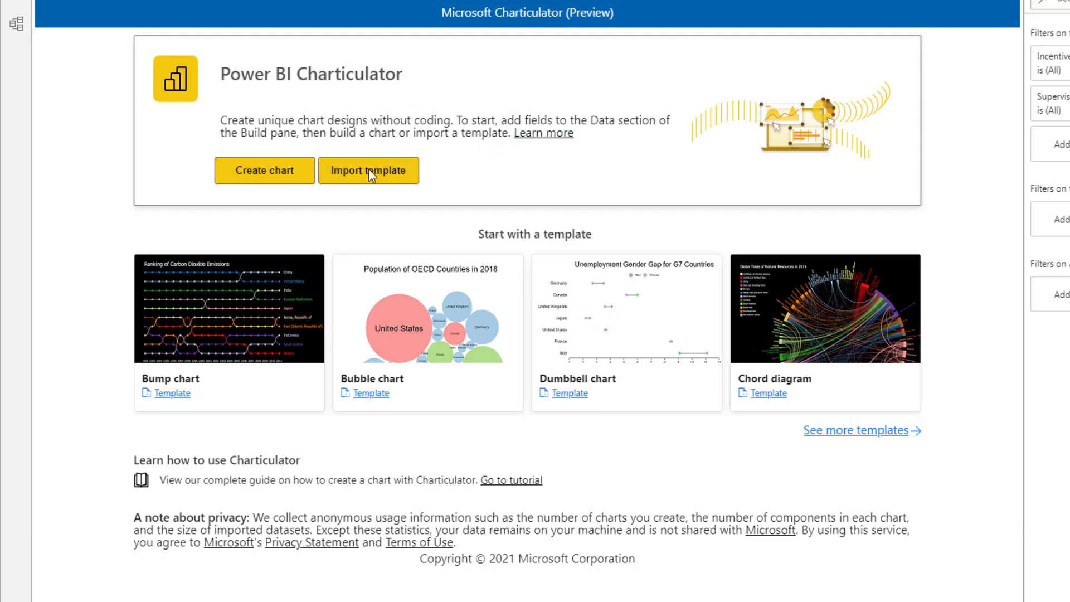
Step: Create a blank chart from the Charticulator start page
left_click(259, 169)
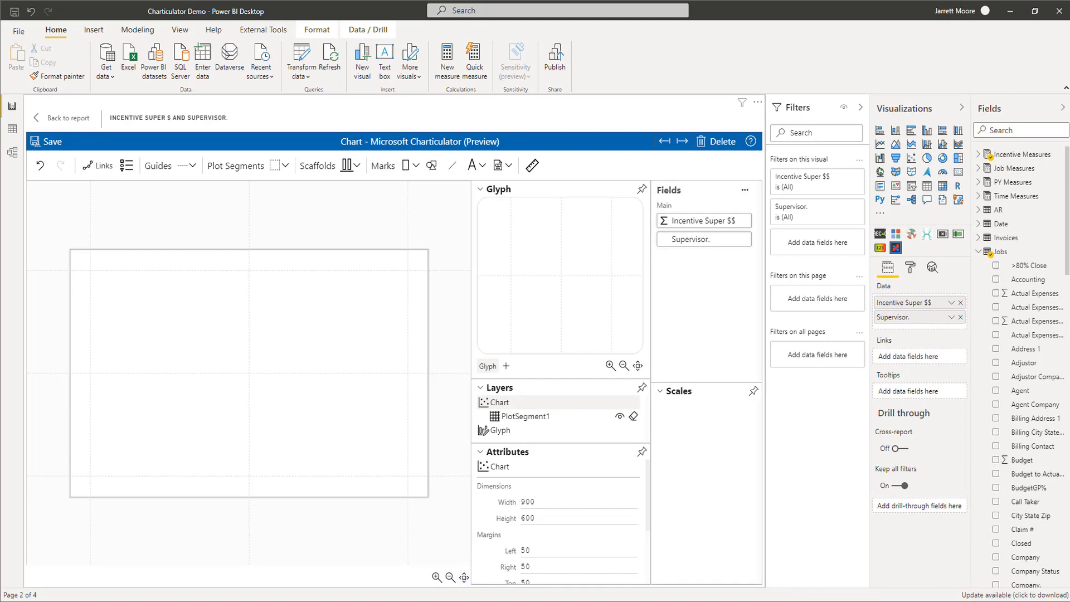
Step: Switch to Chrome's Home | Charticulator tab to use the web app
left_click(485, 535)
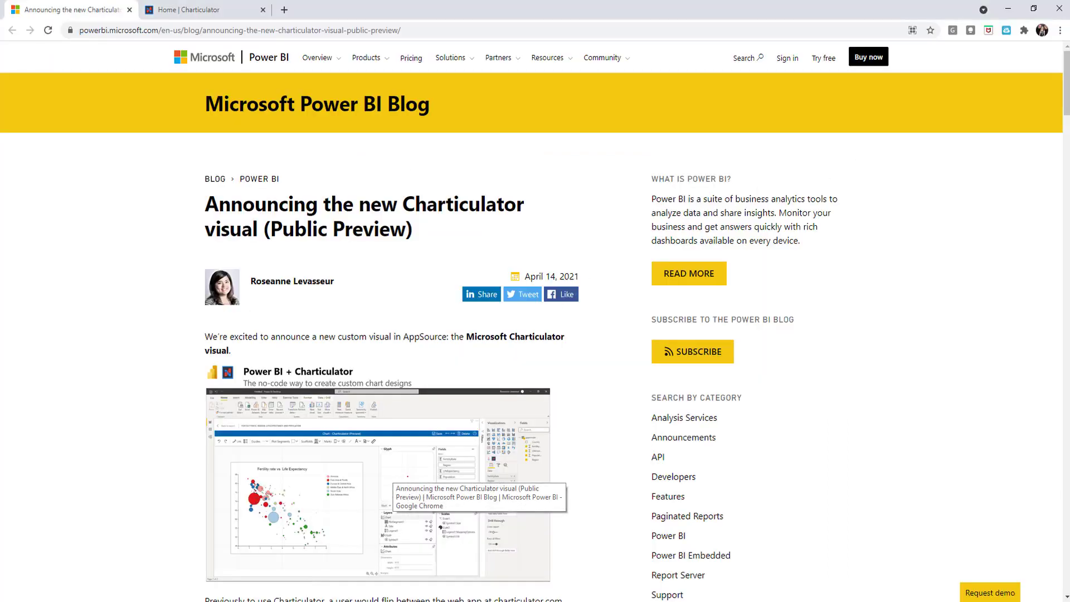
left_click(192, 10)
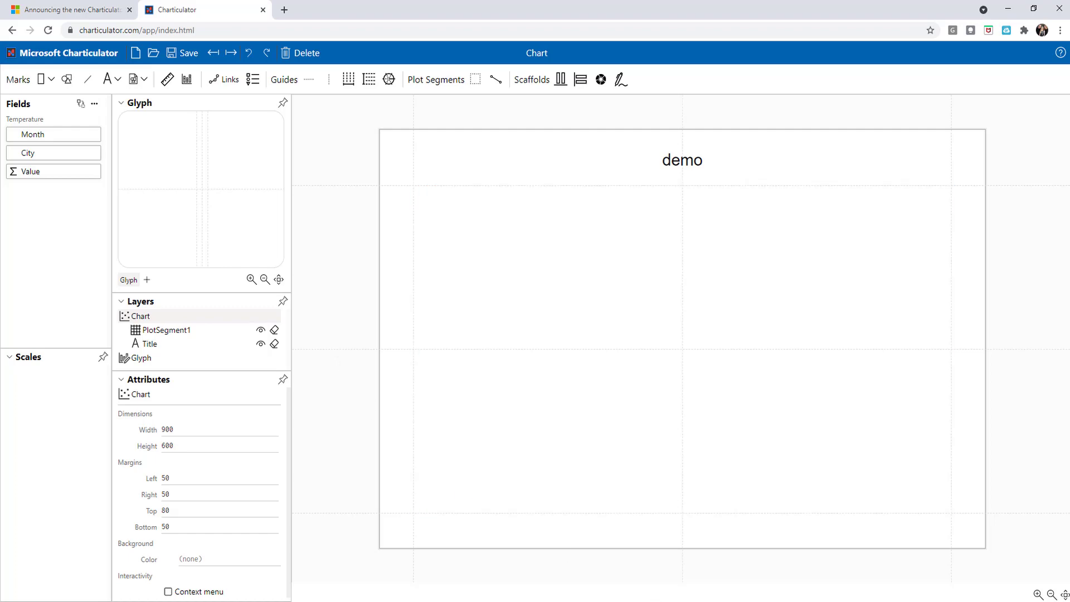
Step: Leave the chart editor without saving and remove the blank Charticulator visual
left_click(652, 598)
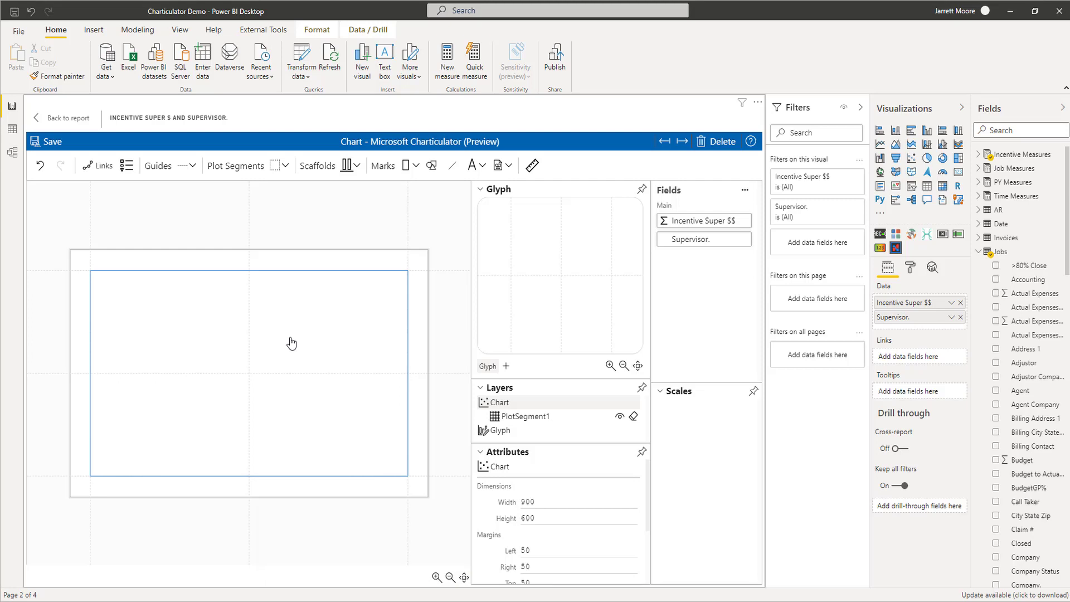
left_click(68, 121)
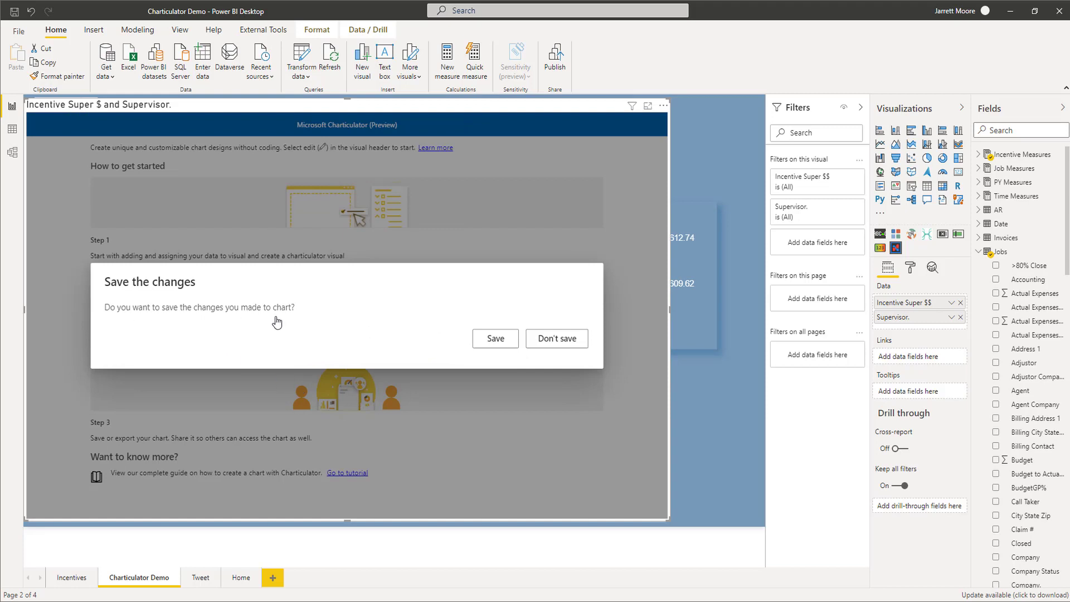
left_click(538, 341)
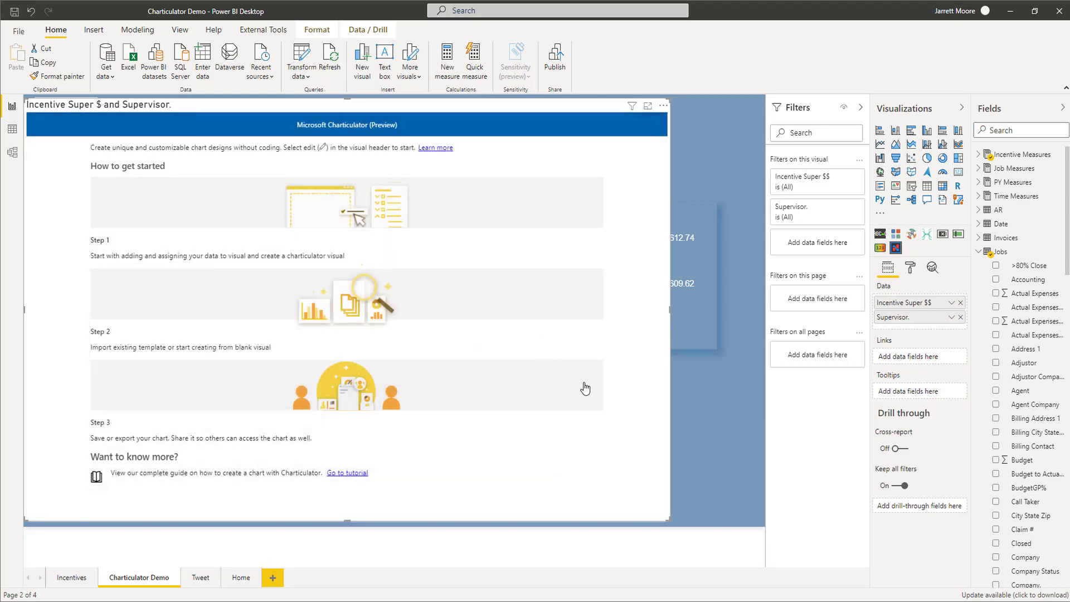
left_click(663, 105)
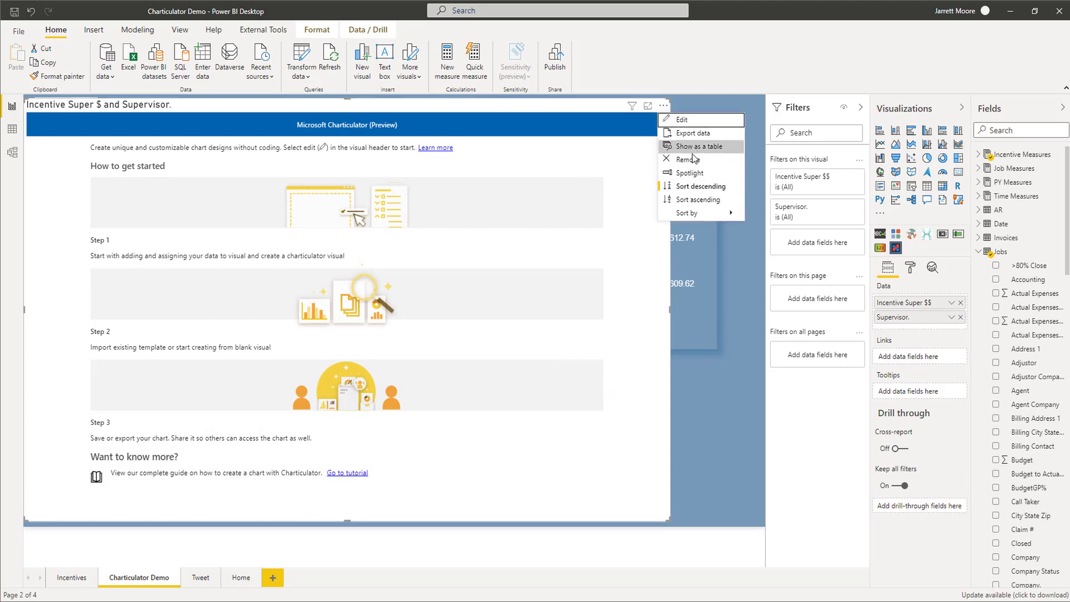
left_click(688, 161)
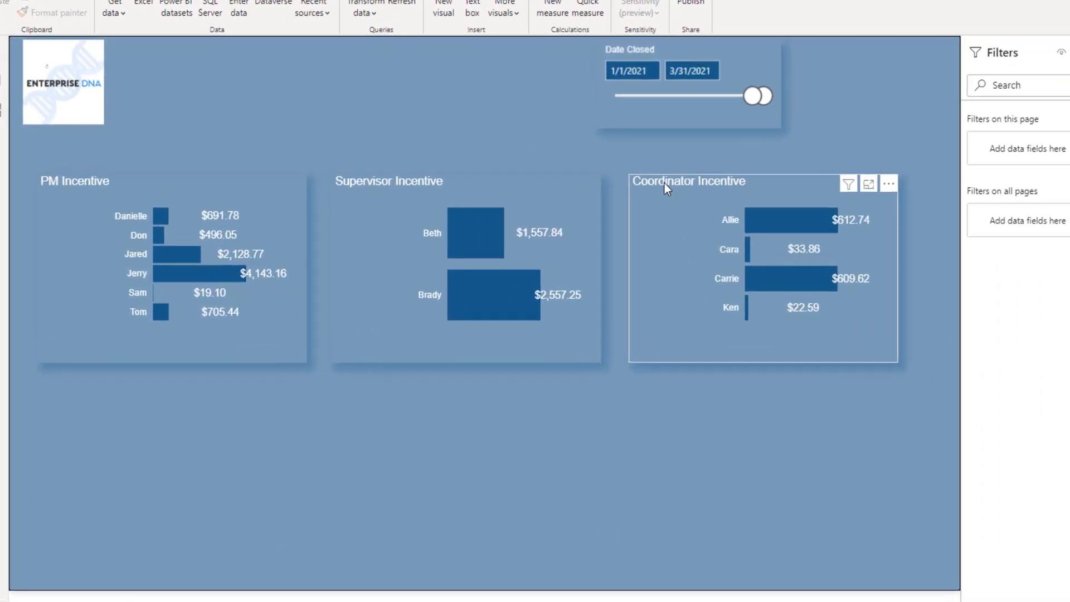
Step: Select the Coordinator Incentive visual and bring up its options menu for editing
left_click(663, 180)
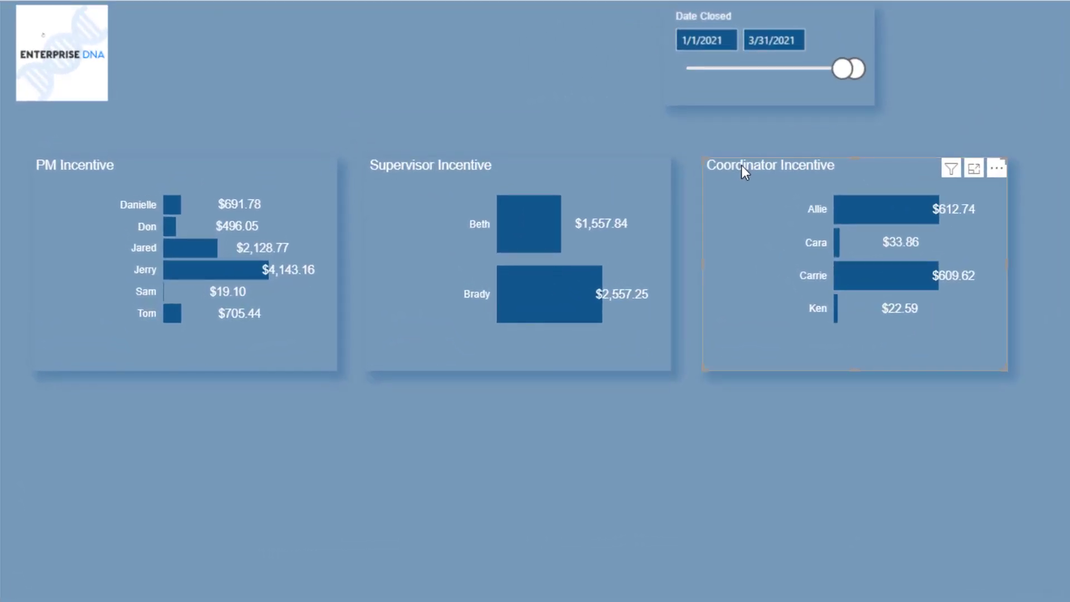
left_click(997, 168)
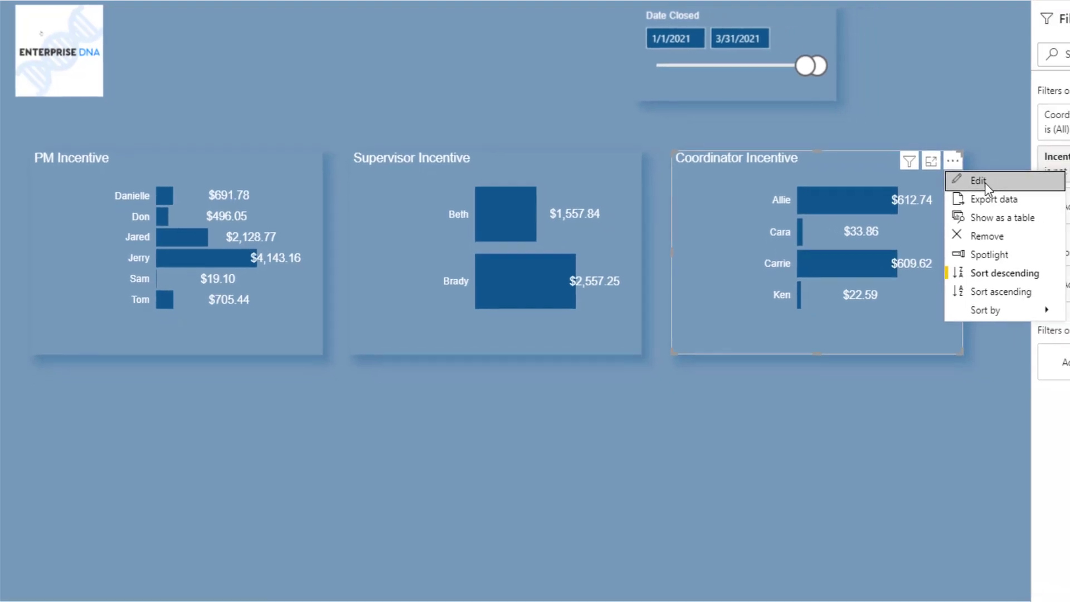
key("Escape")
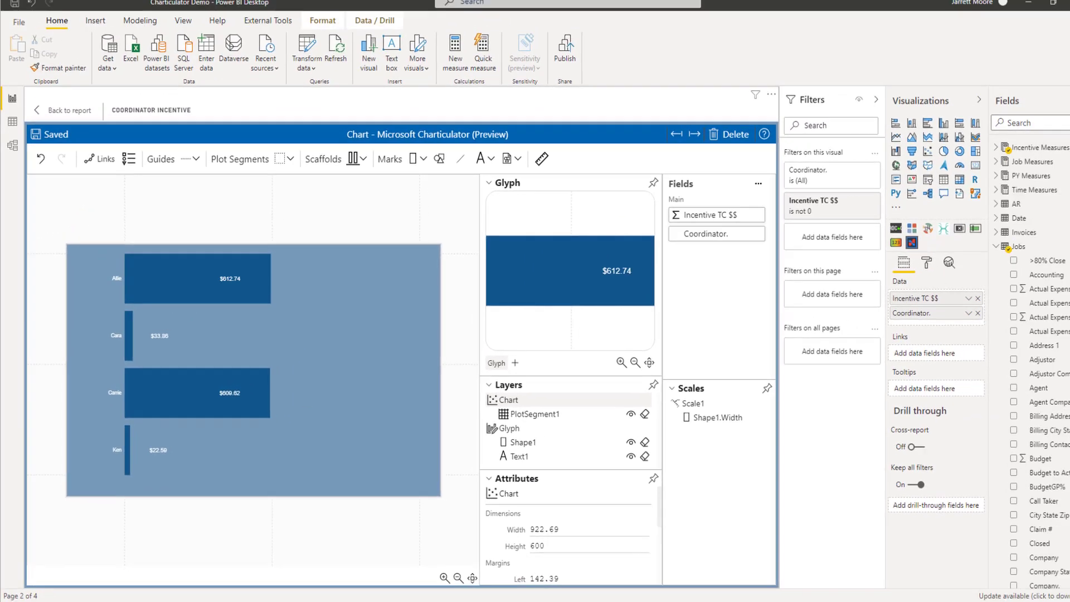
Step: Find and select Incentive TC $$ in the bar width expression of Bar Chart TC.tmplt.txt, then close Notepad
mouse_move(812, 601)
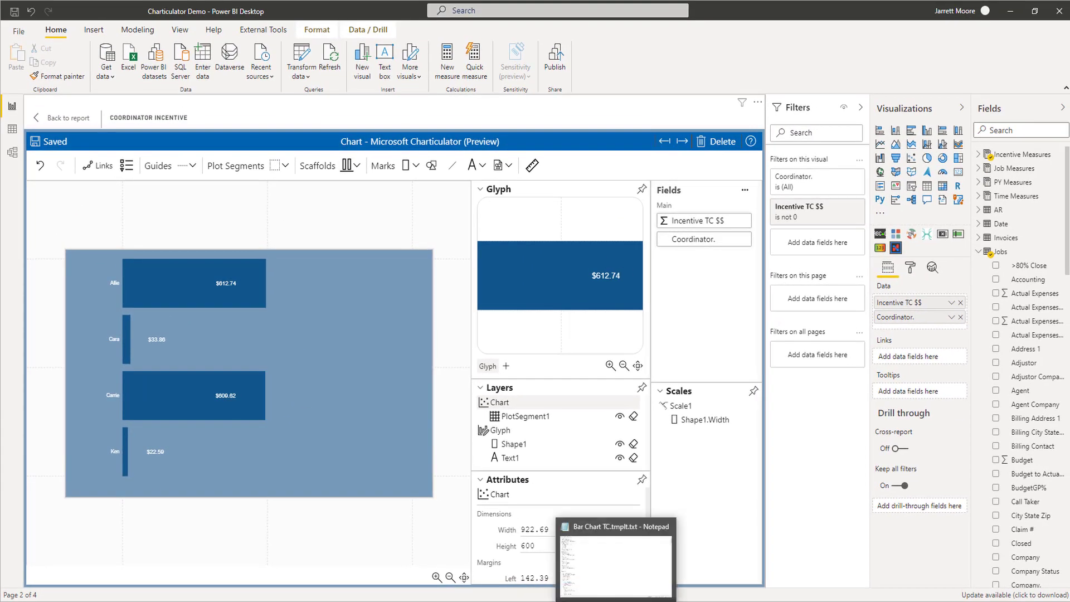
left_click(616, 563)
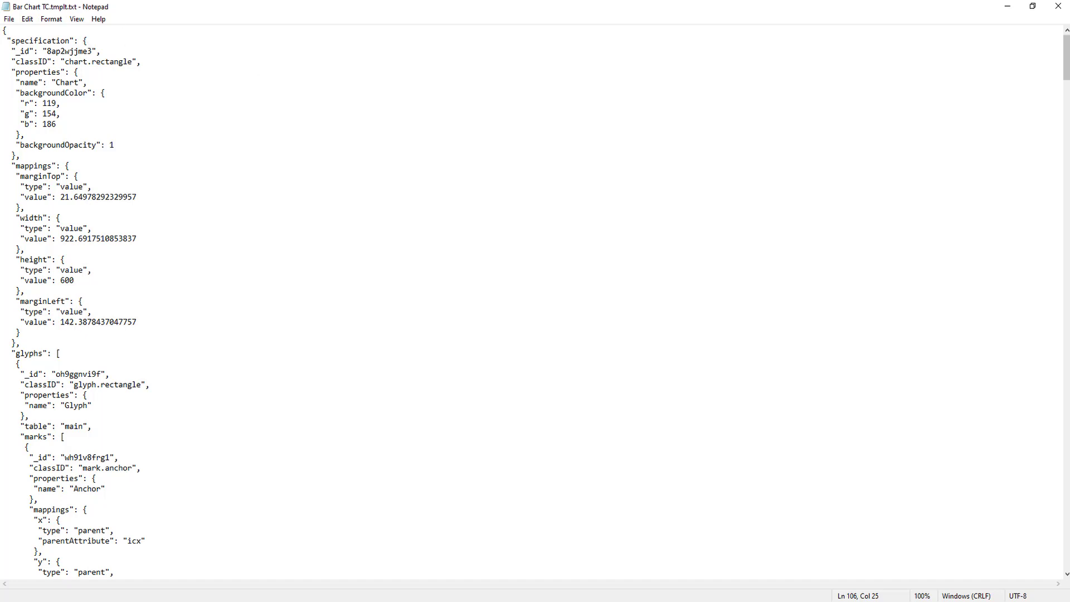
left_click_drag(1066, 60, 1067, 130)
left_click(129, 280)
left_click_drag(129, 281, 196, 282)
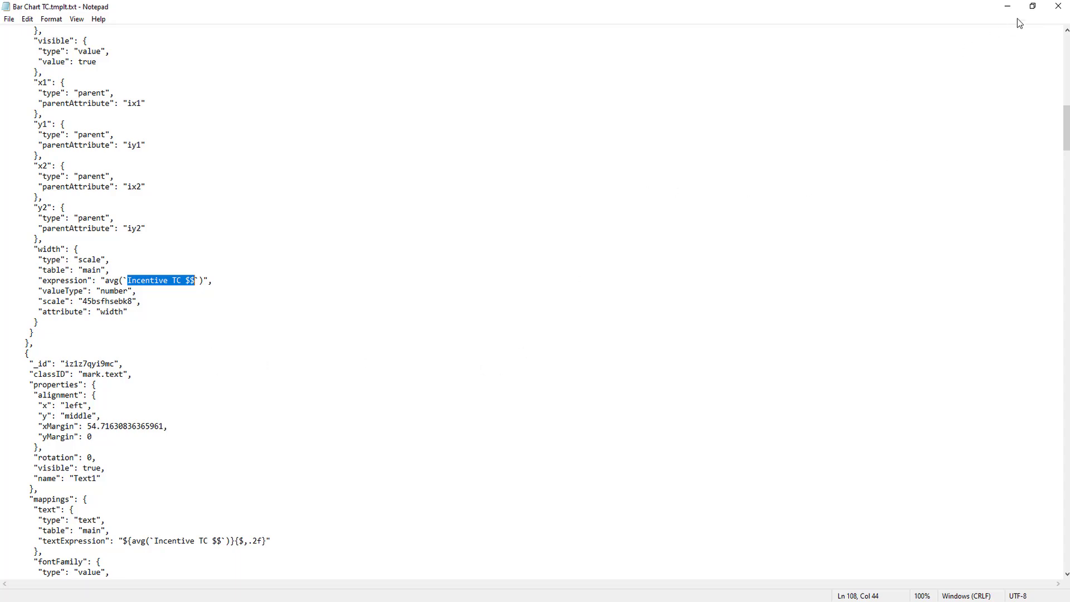
left_click(1058, 7)
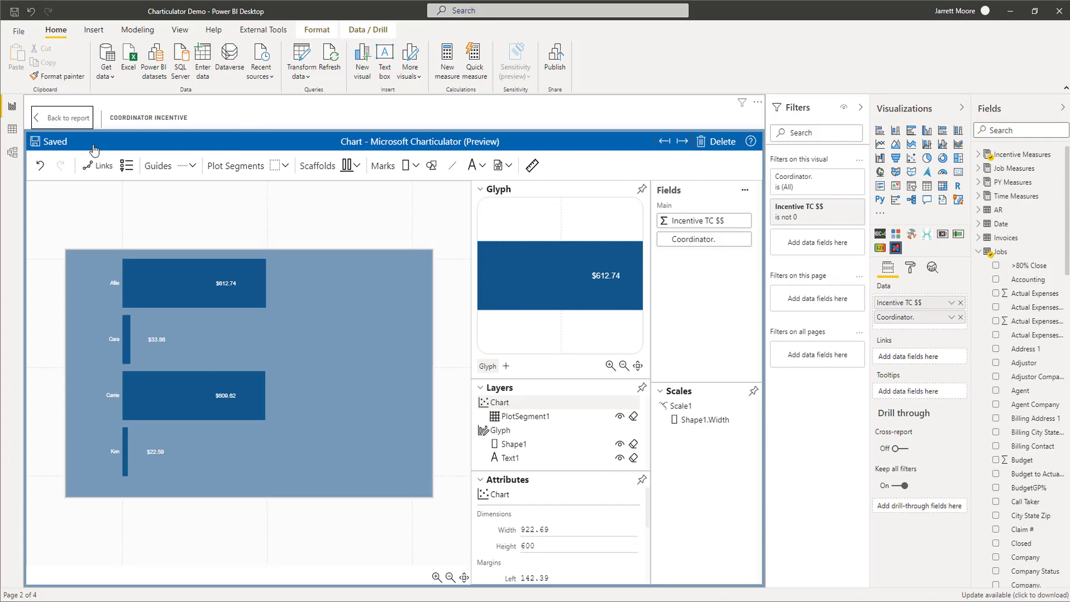
Step: Export the Coordinator Incentive chart as a template to the clipboard and dismiss the notice
left_click(53, 141)
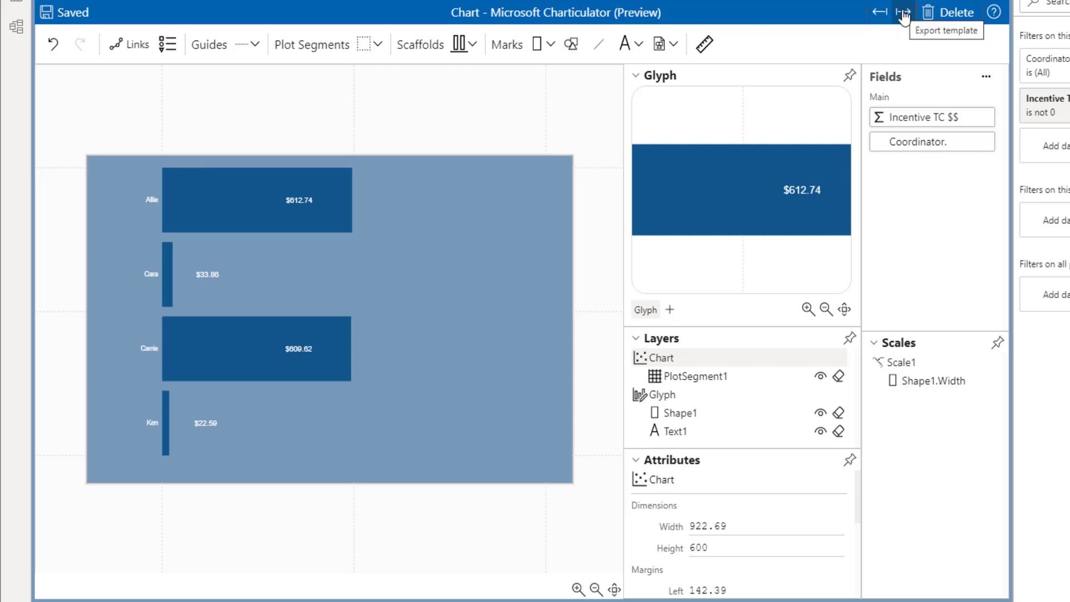
left_click(903, 13)
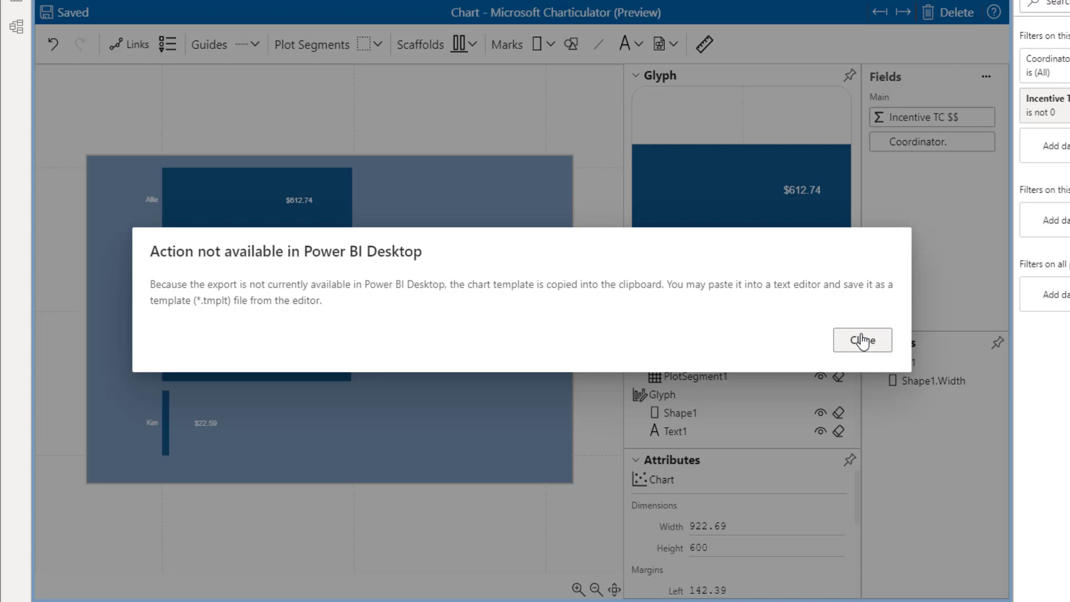
left_click(862, 341)
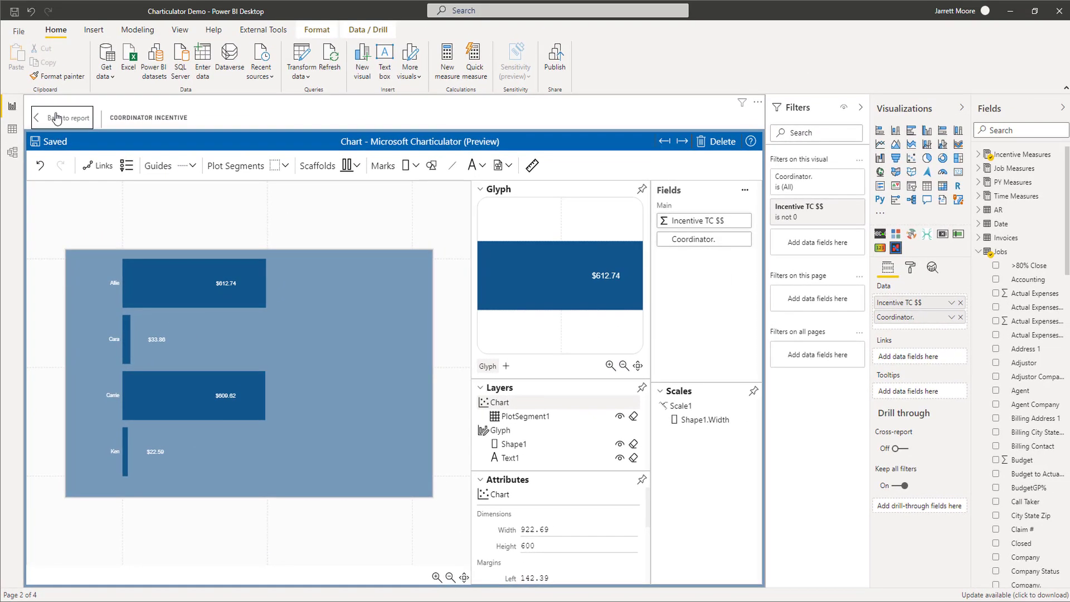
Step: Return to the Charticulator Demo report page and deselect the Coordinator Incentive visual
left_click(56, 118)
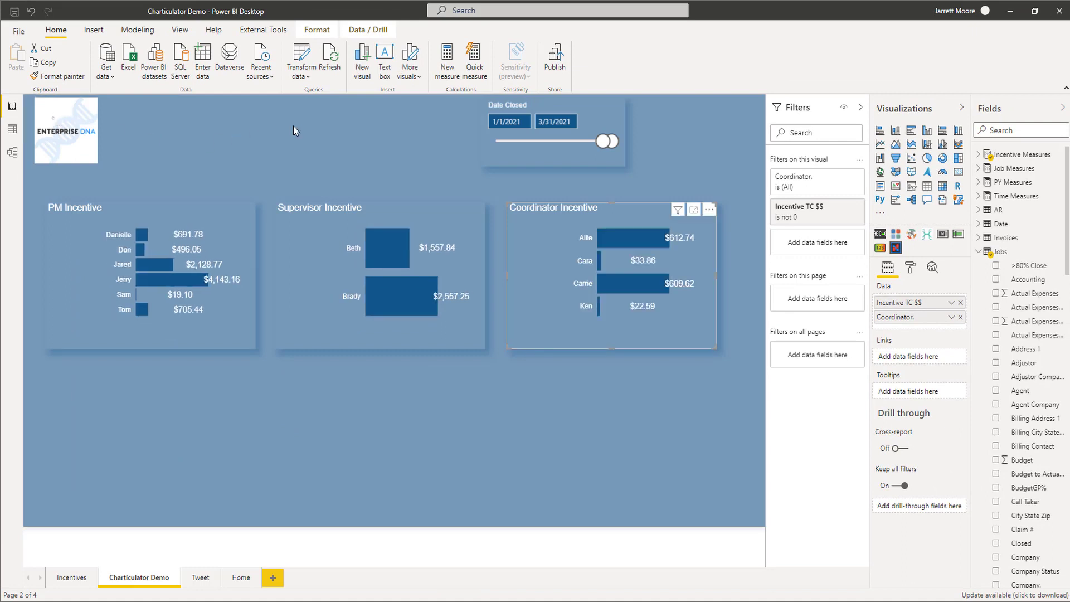
left_click(283, 148)
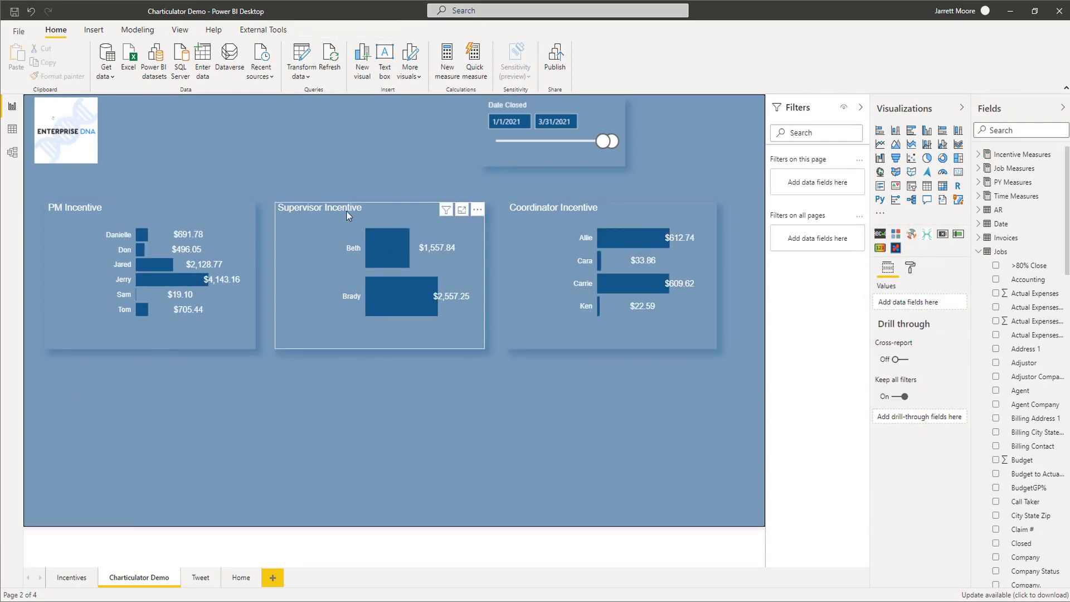